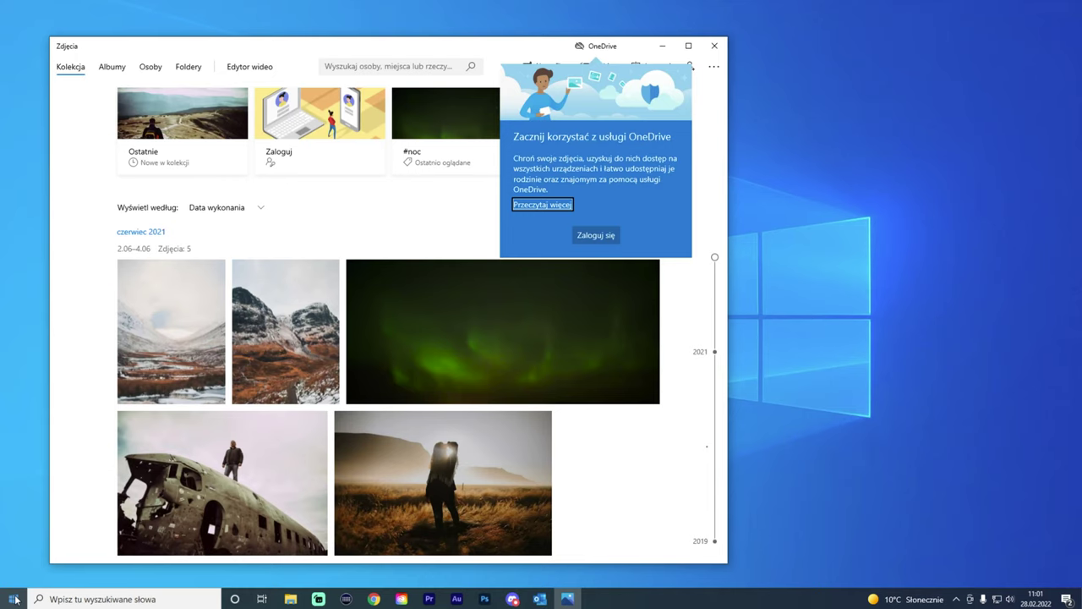
- Close the Microsoft Photos (Zdjęcia) collection window with Alt+F4
key("alt+F4")
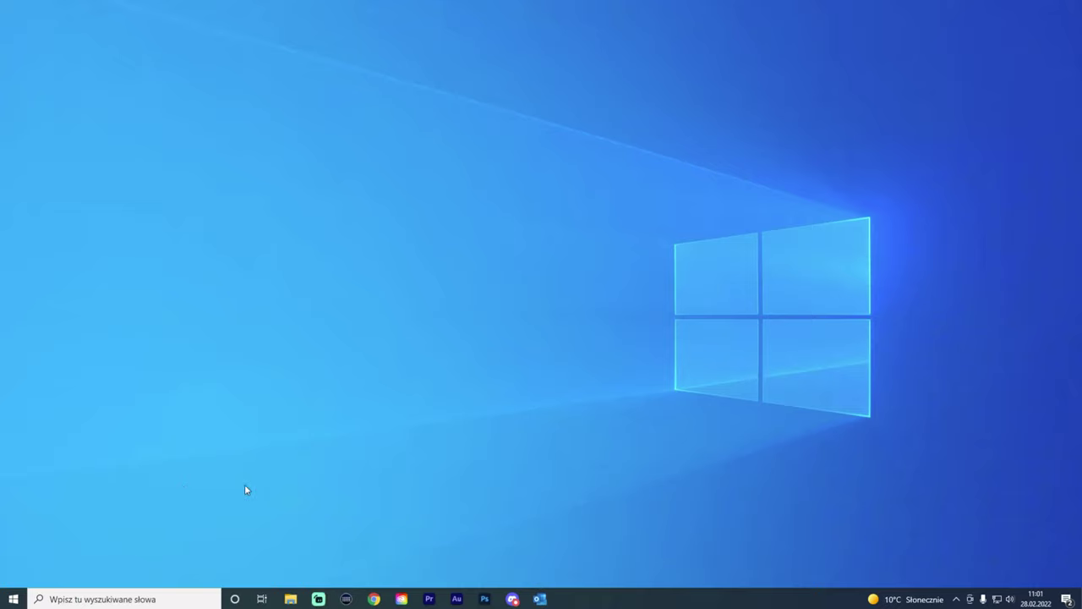
- Search 'zdjęcia' from the Start menu and relaunch the Photos app
left_click(15, 599)
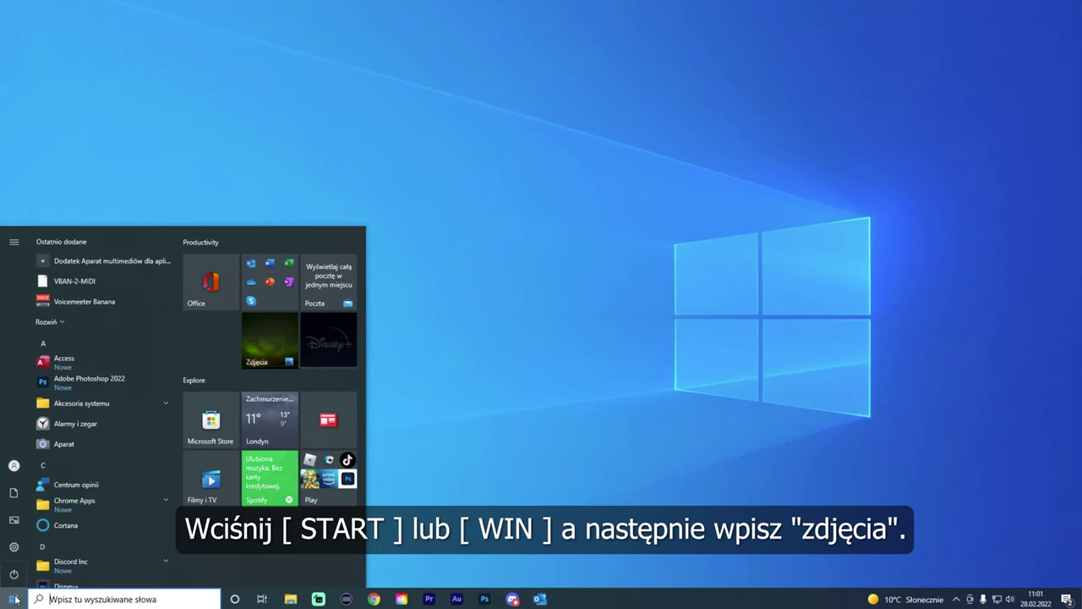
type("zdjęcia")
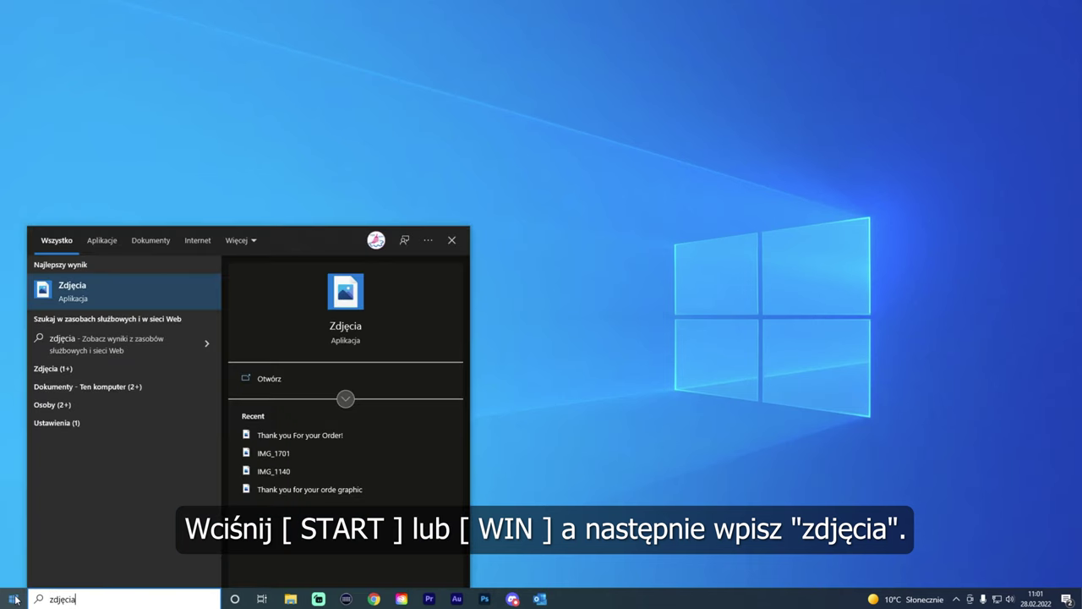
key("Return")
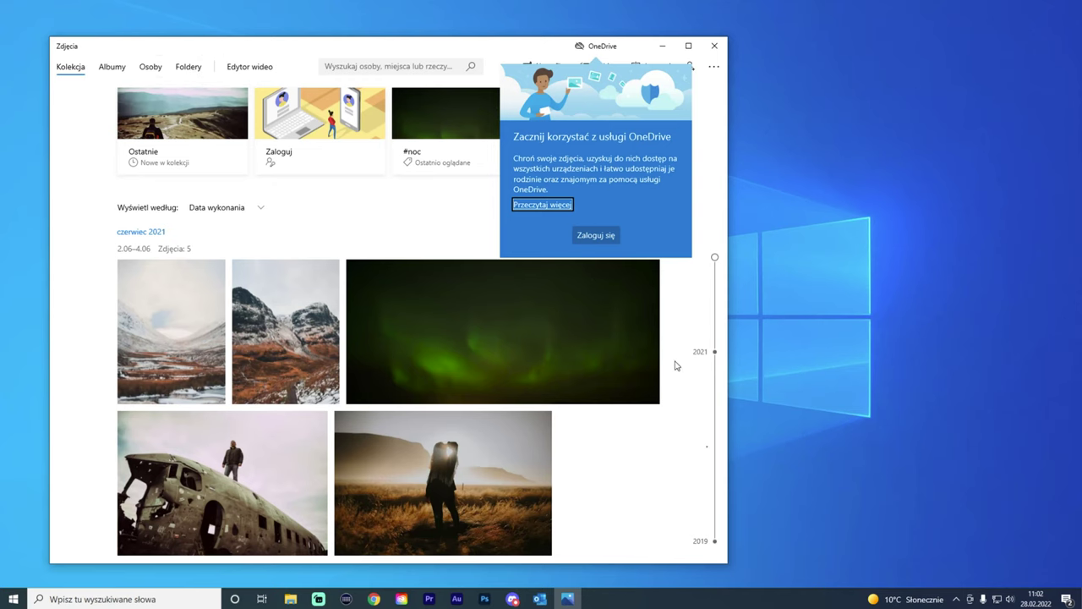
- Open the second snowy mountain photo in the Photos editor
left_click(258, 353)
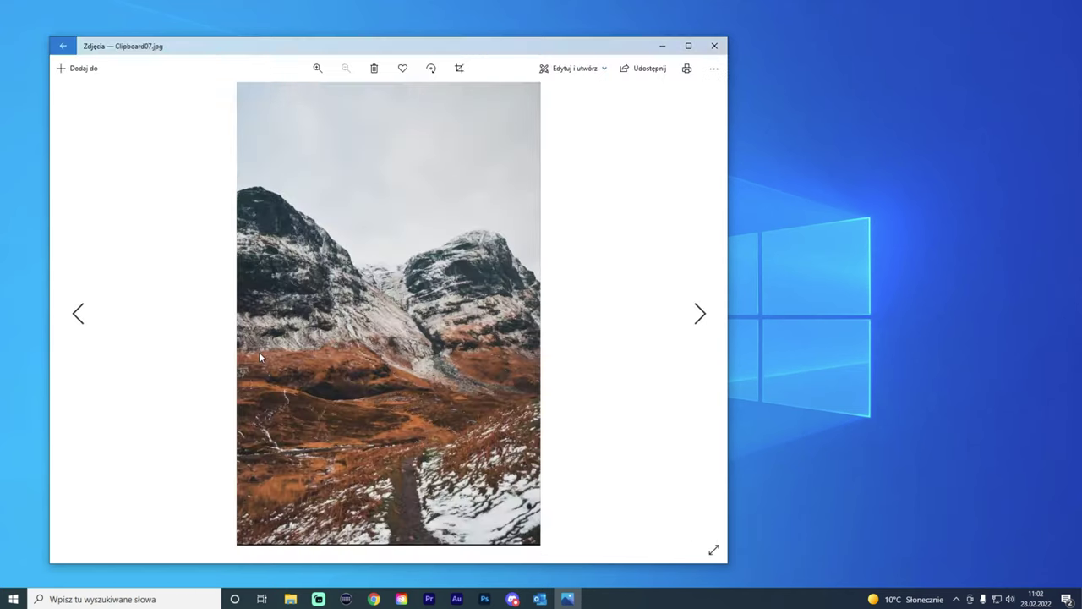
left_click(595, 72)
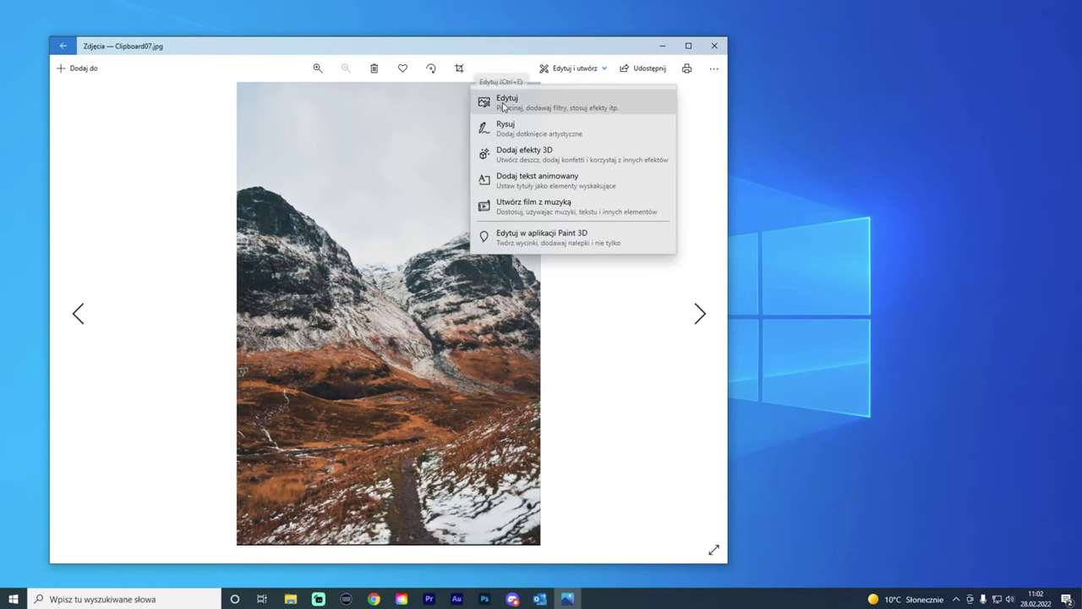
left_click(504, 106)
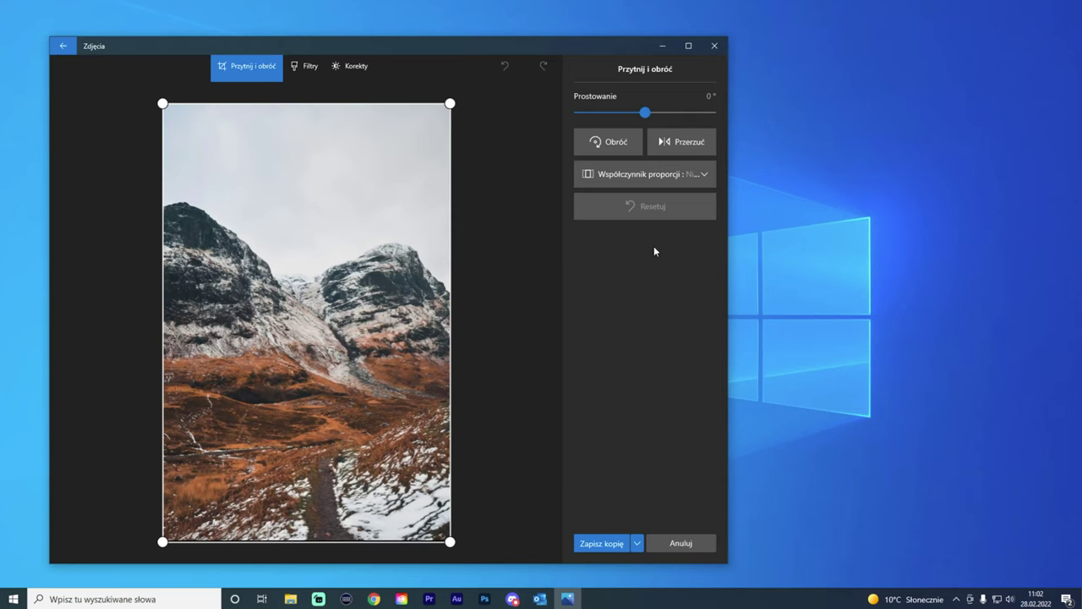
- Preview the Burlesque, Denim, Napa, Vanilla and Mercury filters, then revert to Original
left_click(309, 67)
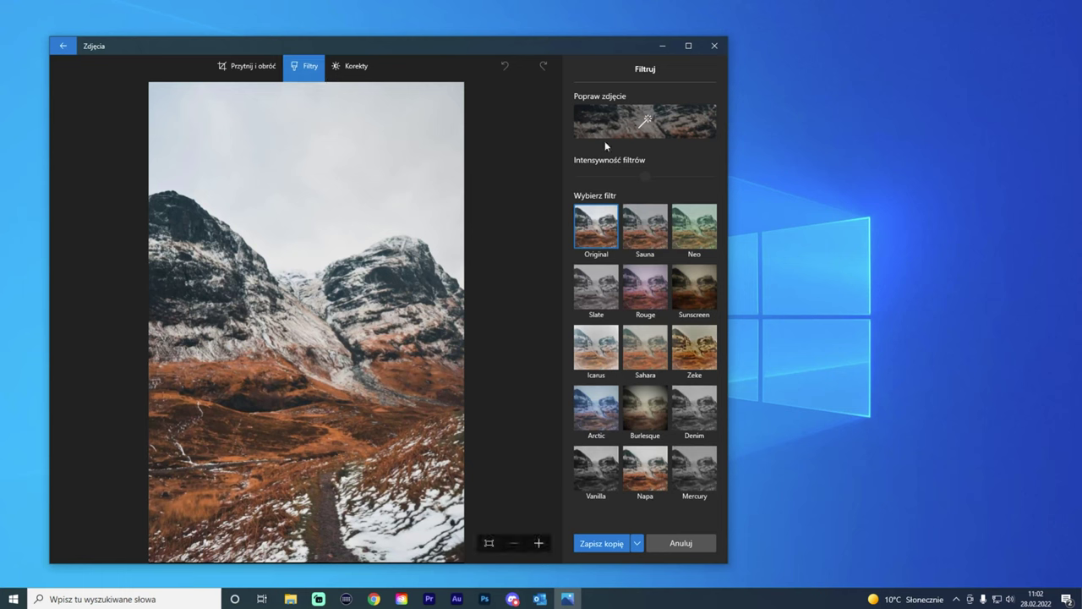
left_click(647, 405)
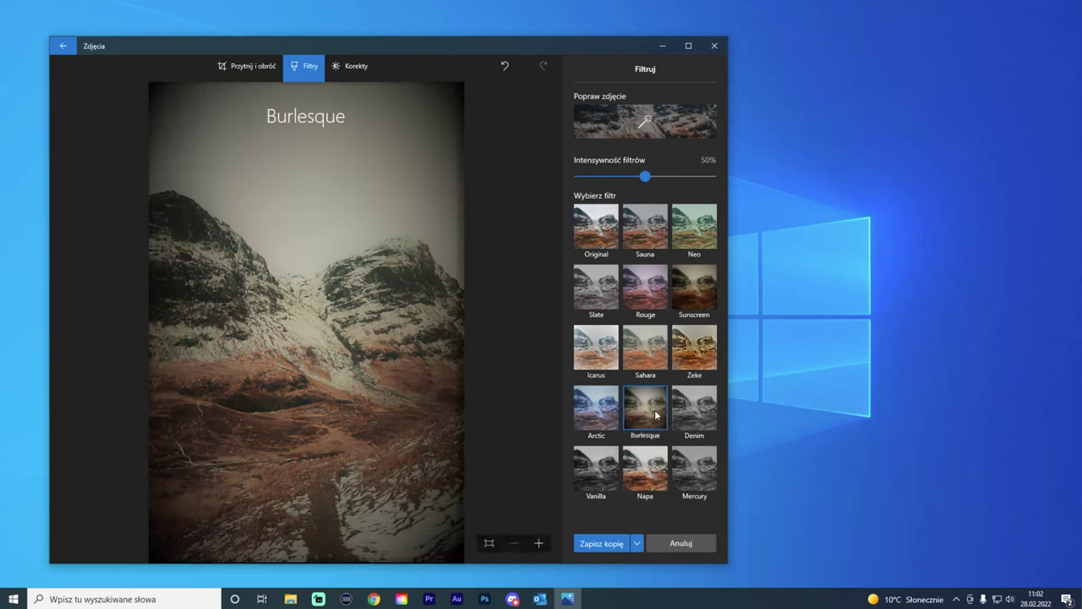
left_click(694, 419)
left_click(662, 475)
key("Left")
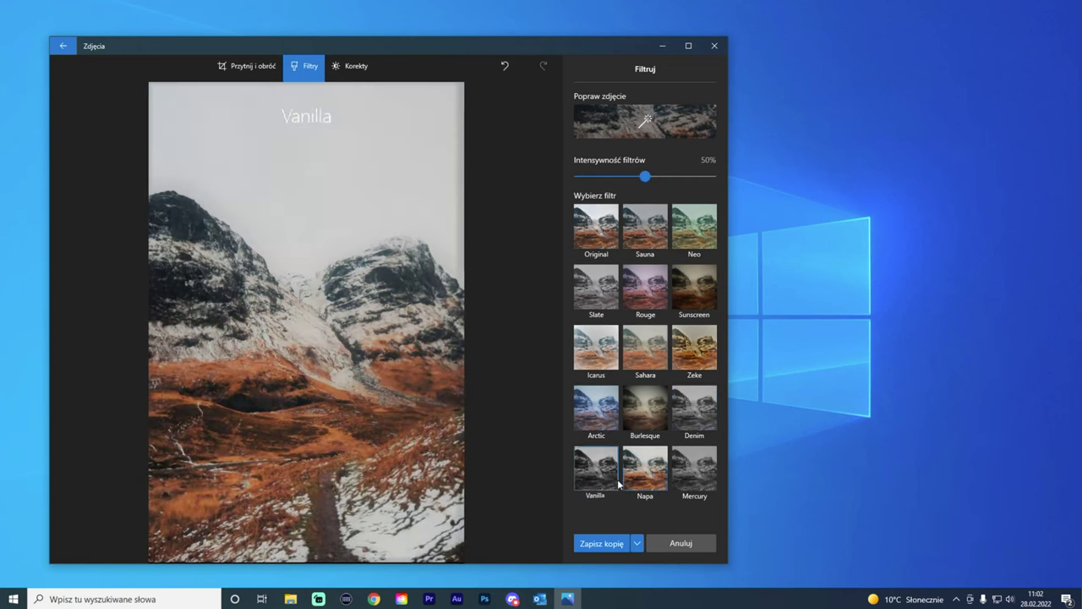
left_click(693, 482)
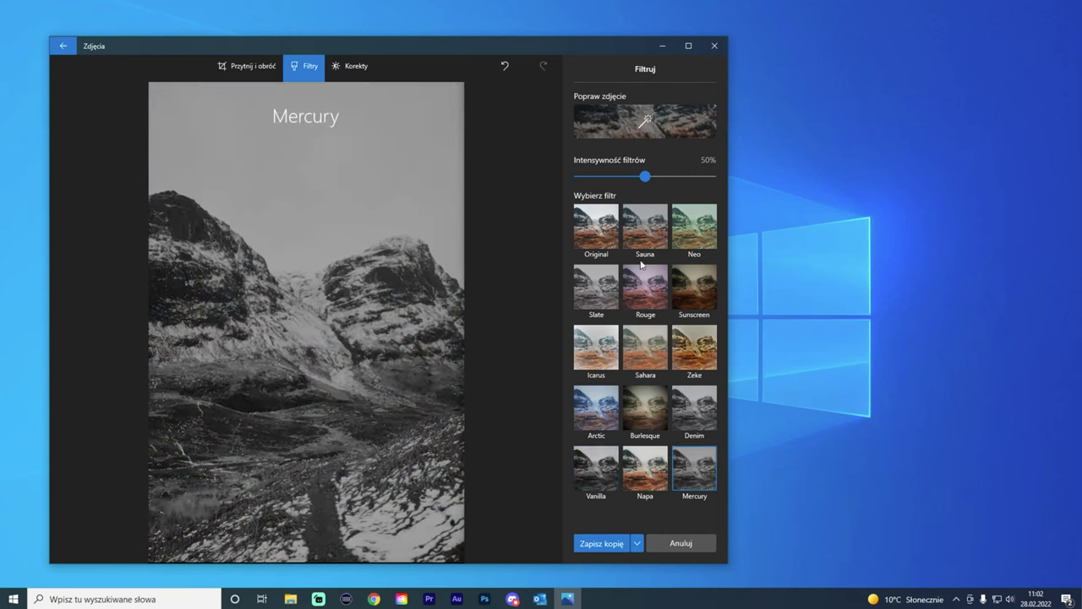
left_click(605, 220)
mouse_move(495, 135)
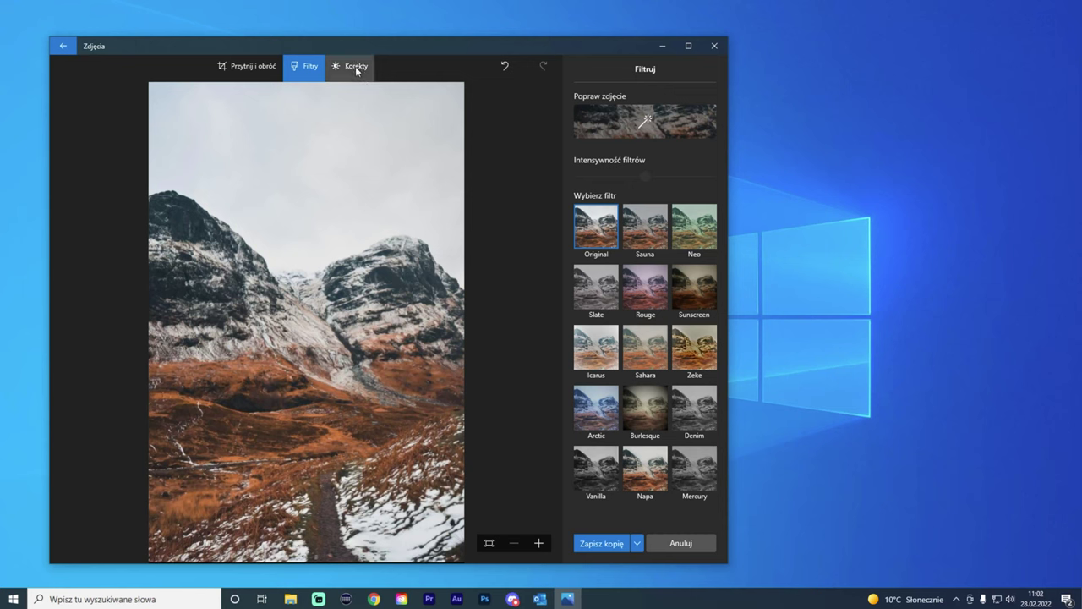
- In adjustments, test light and saturation, set colour to 23 and vignette to 16
left_click(355, 67)
mouse_move(645, 122)
left_mouse_down()
mouse_move(580, 123)
mouse_move(646, 123)
left_mouse_up()
mouse_move(645, 182)
left_mouse_down()
mouse_move(663, 193)
mouse_move(584, 183)
mouse_move(648, 183)
left_mouse_up()
mouse_move(645, 241)
left_mouse_down()
mouse_move(631, 243)
mouse_move(646, 241)
left_mouse_up()
mouse_move(645, 285)
left_mouse_down()
mouse_move(660, 294)
mouse_move(574, 285)
mouse_move(649, 285)
left_mouse_up()
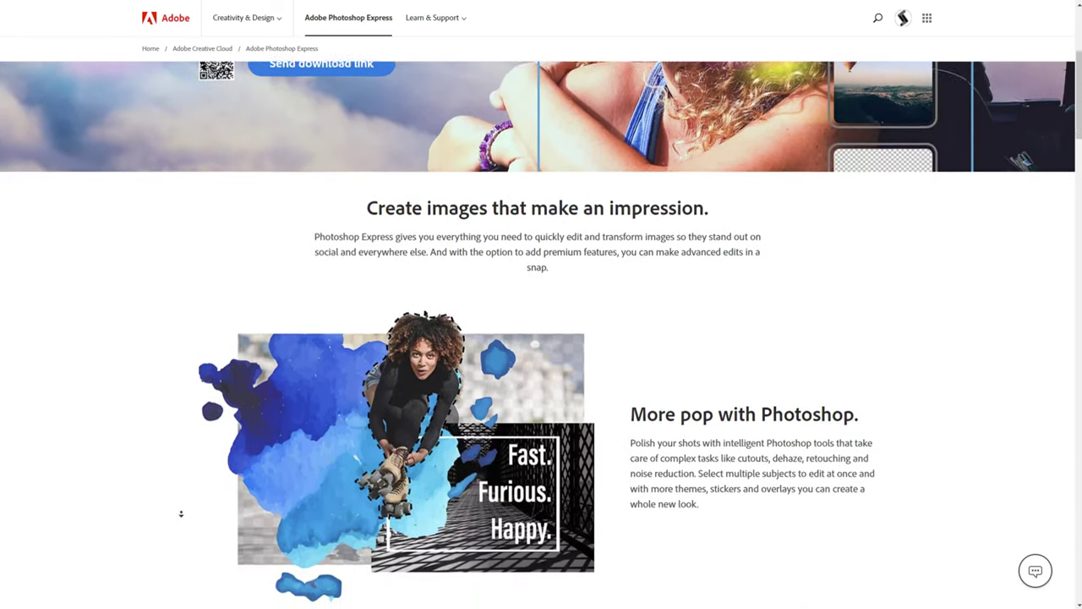
- Autoscroll through the Photoshop Express product page, then leave it for the Start menu
middle_click(181, 513)
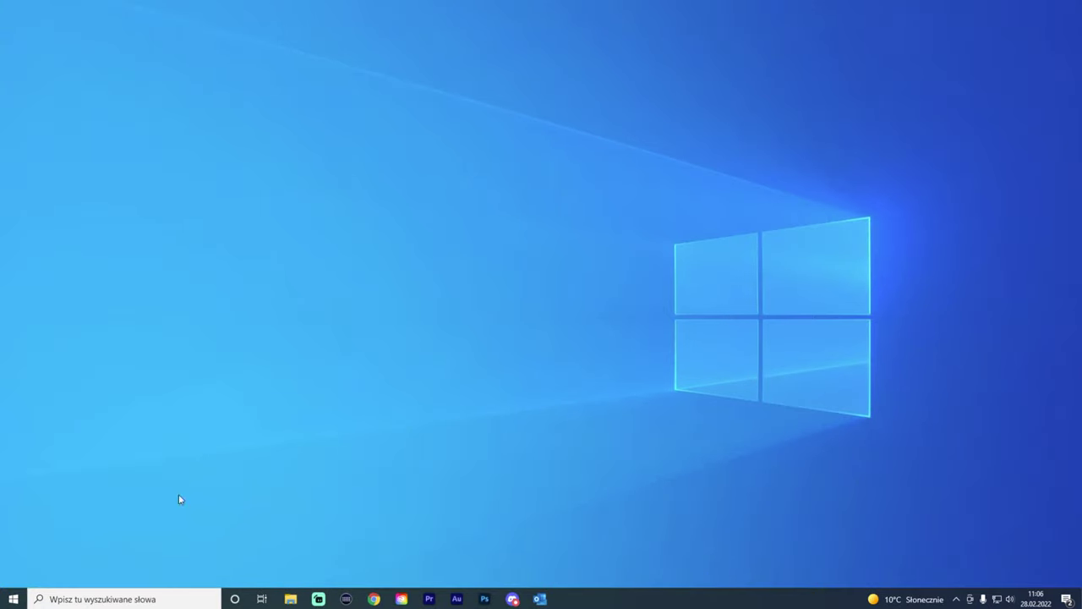
left_click(12, 600)
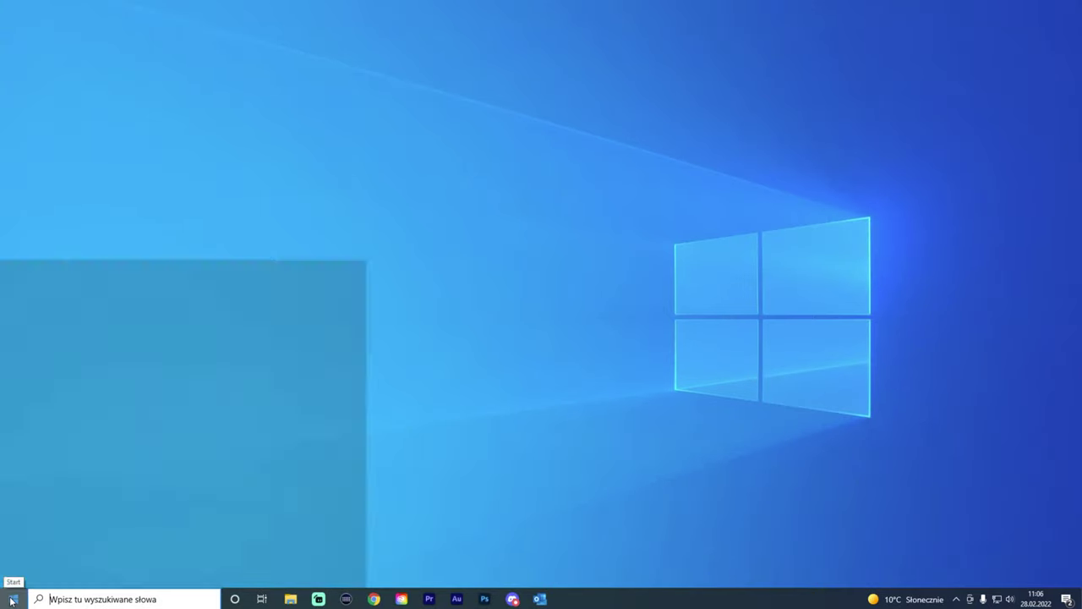
- Launch Microsoft Store and search it for Photoshop Express
type("store")
key("Return")
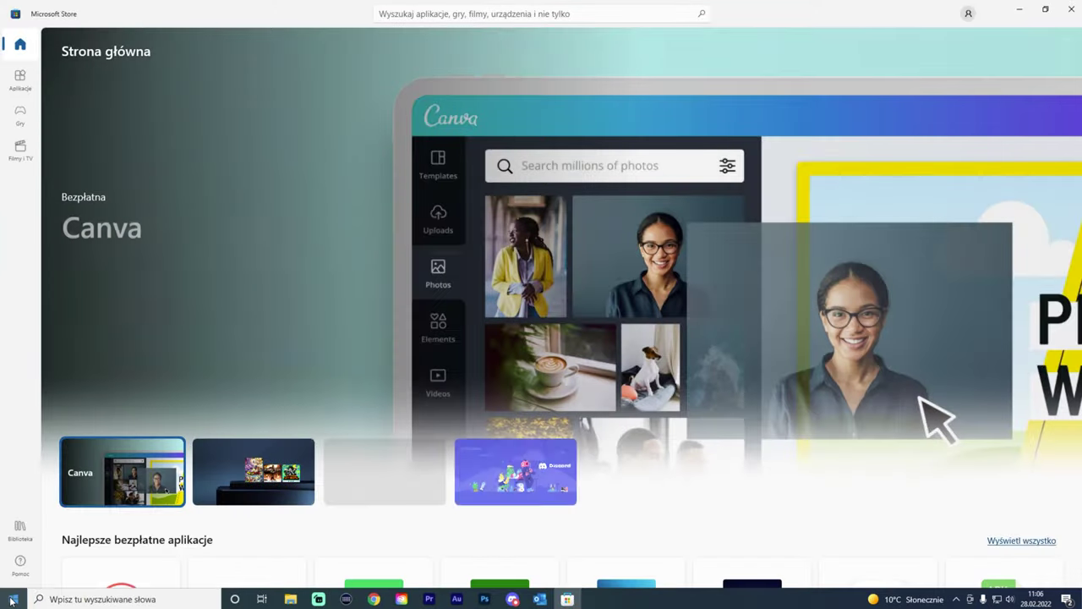
left_click(556, 14)
type("protoshop express")
key("Return")
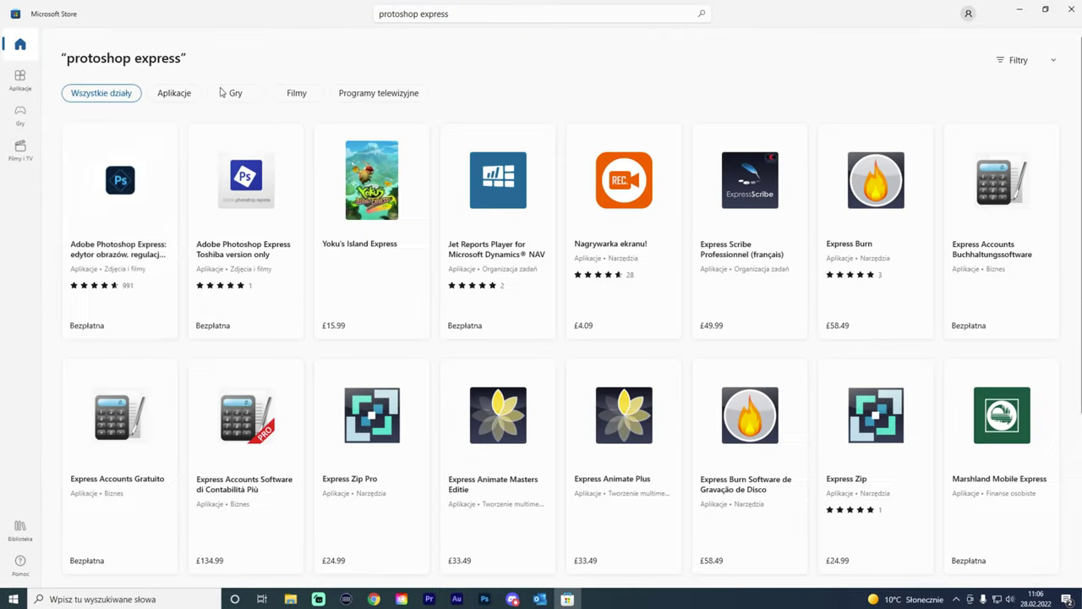
- Install Adobe Photoshop Express, launch it full-screen and skip the welcome slides
left_click(110, 203)
left_click(153, 265)
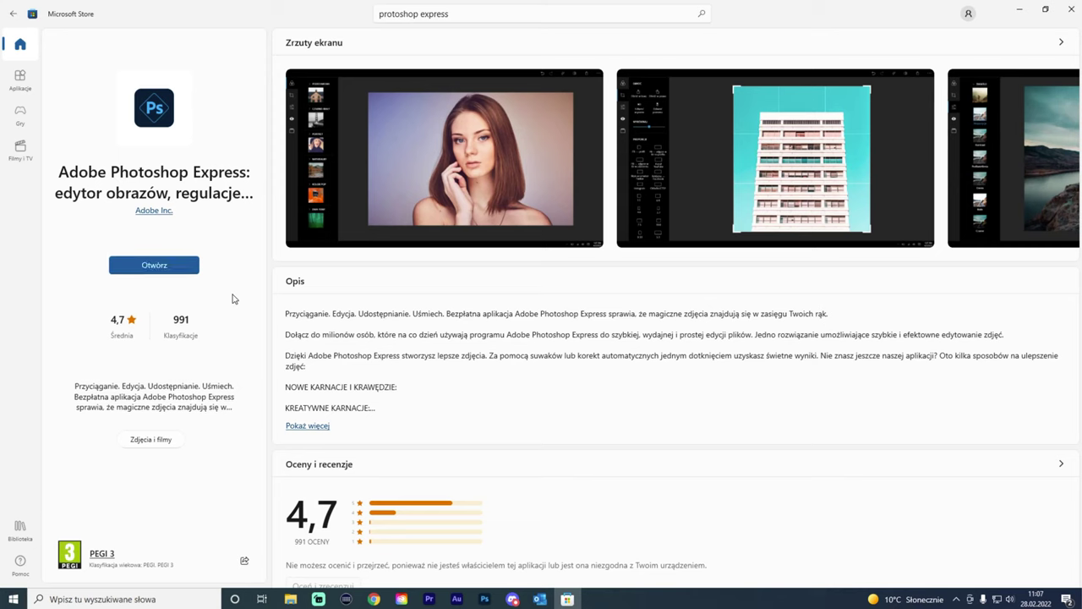
left_click(176, 266)
left_click(663, 29)
left_click(601, 460)
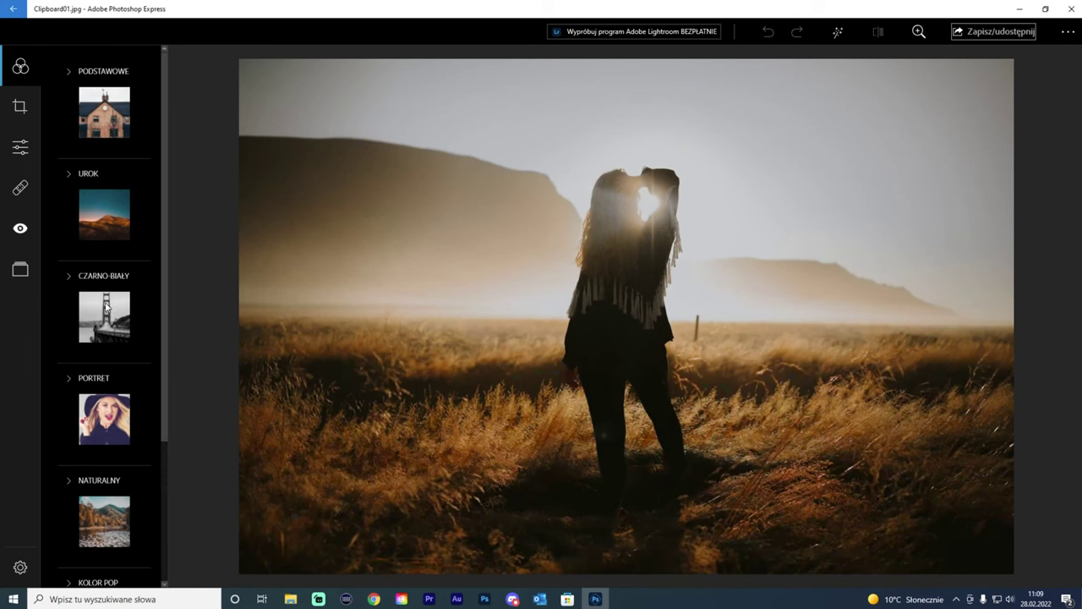
- Apply the Urok2 look from the UROK category after trying Urok1, then expand PODSTAWOWE
left_click(71, 175)
left_click(103, 260)
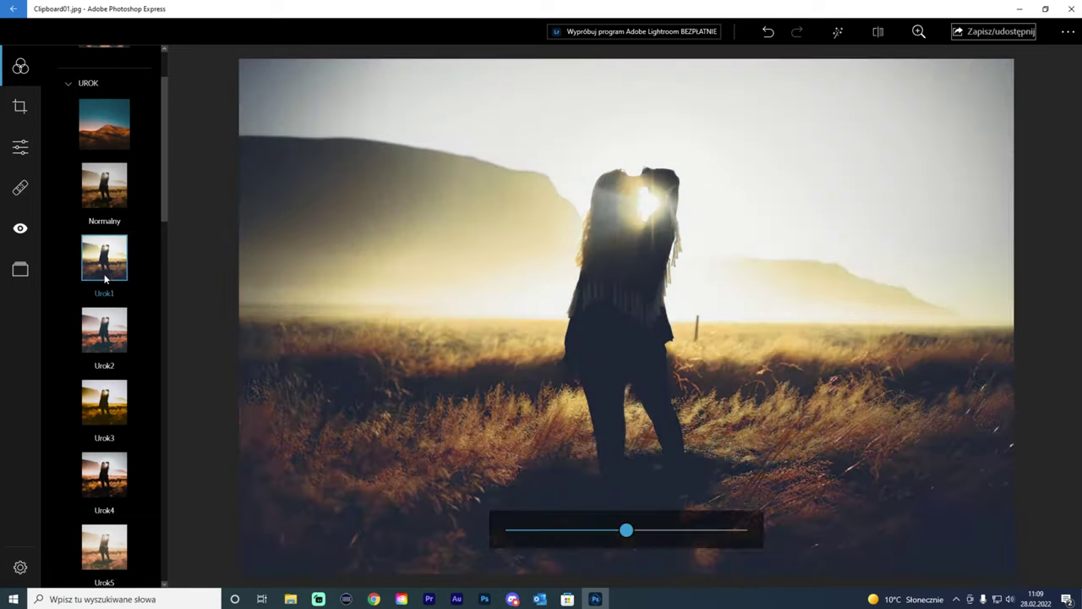
left_click(104, 317)
scroll(103, 338, "up", 2)
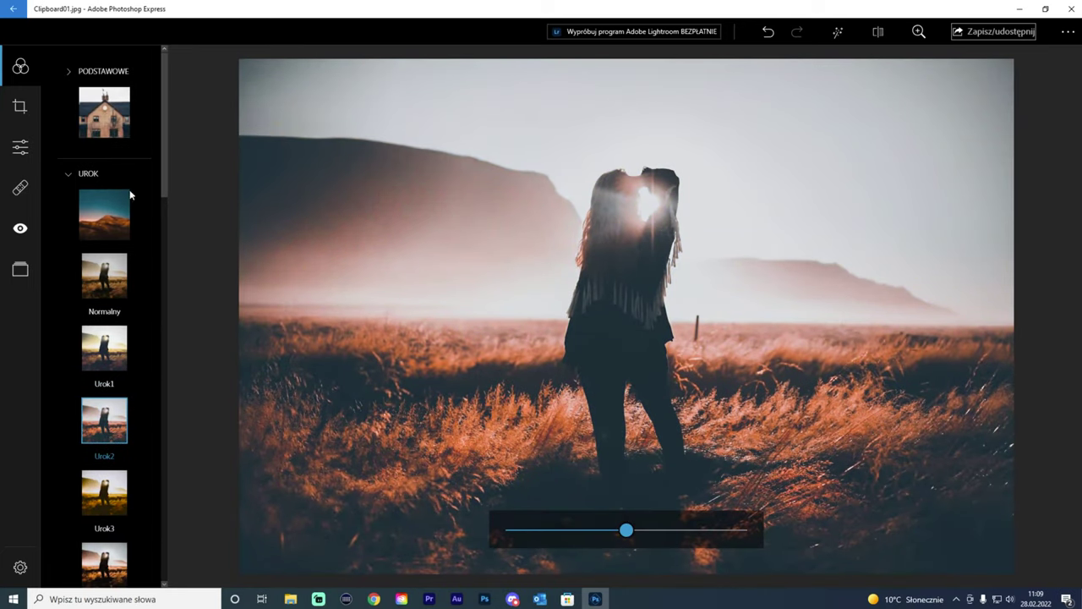
left_click(104, 113)
- Browse the crop/straighten, light, spot healing, red-eye and border options, returning to looks
left_click(22, 106)
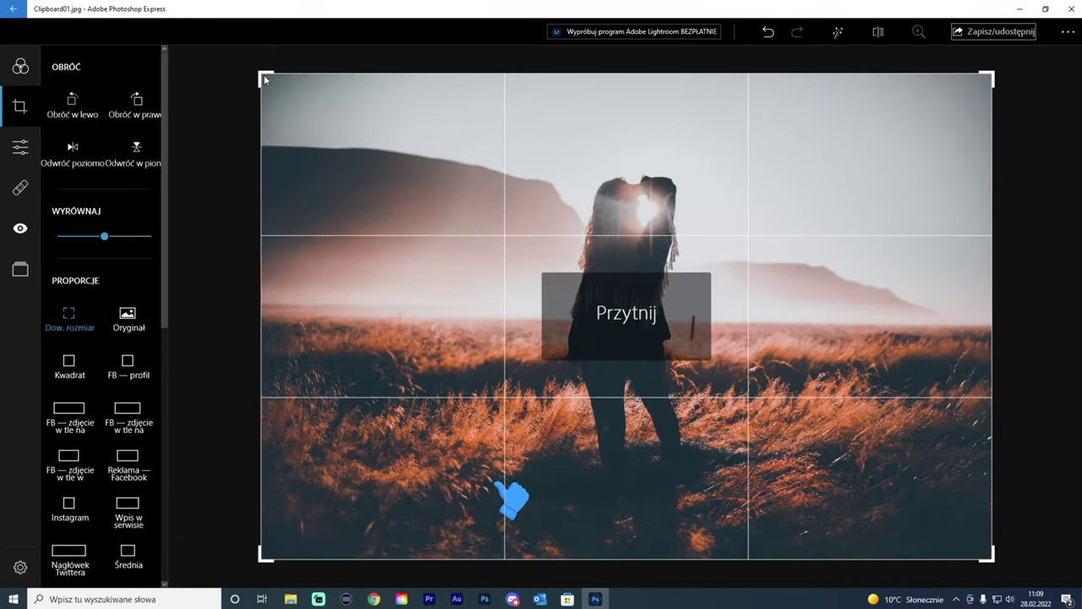
left_click_drag(104, 236, 107, 243)
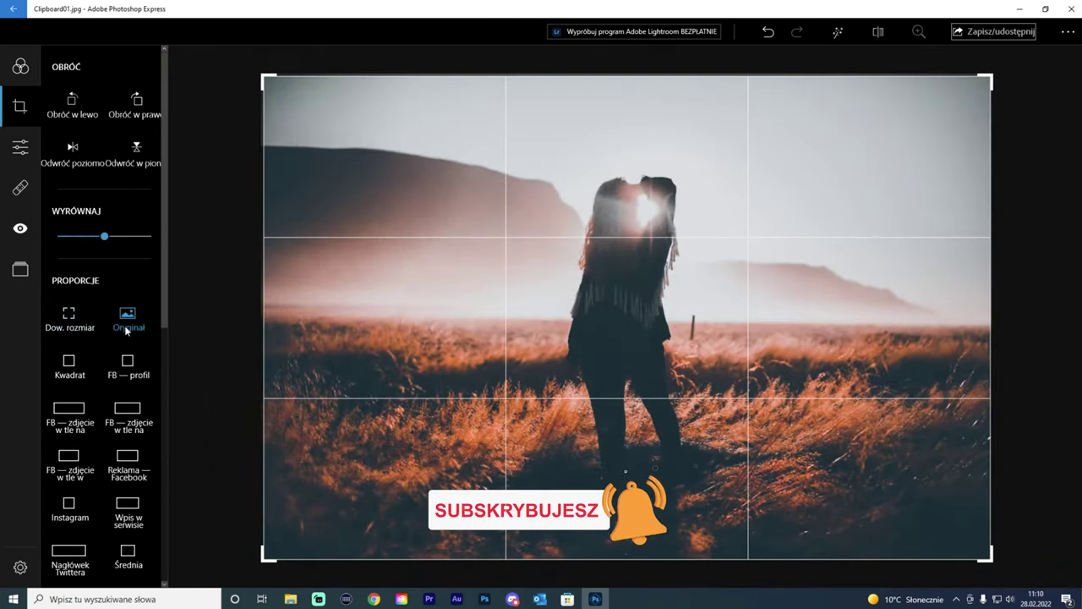
left_click(21, 150)
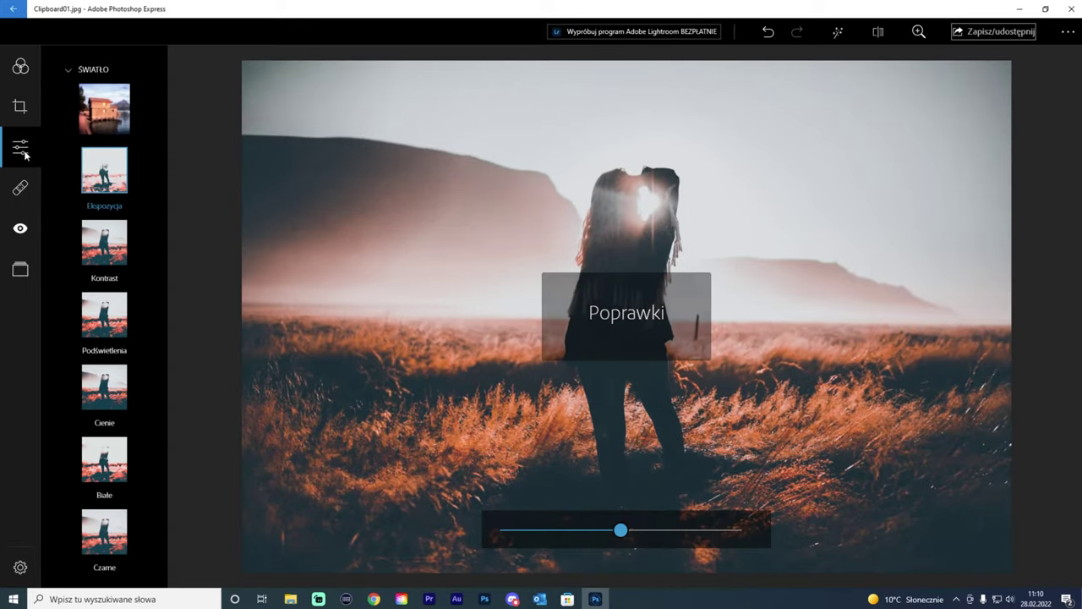
left_click(19, 187)
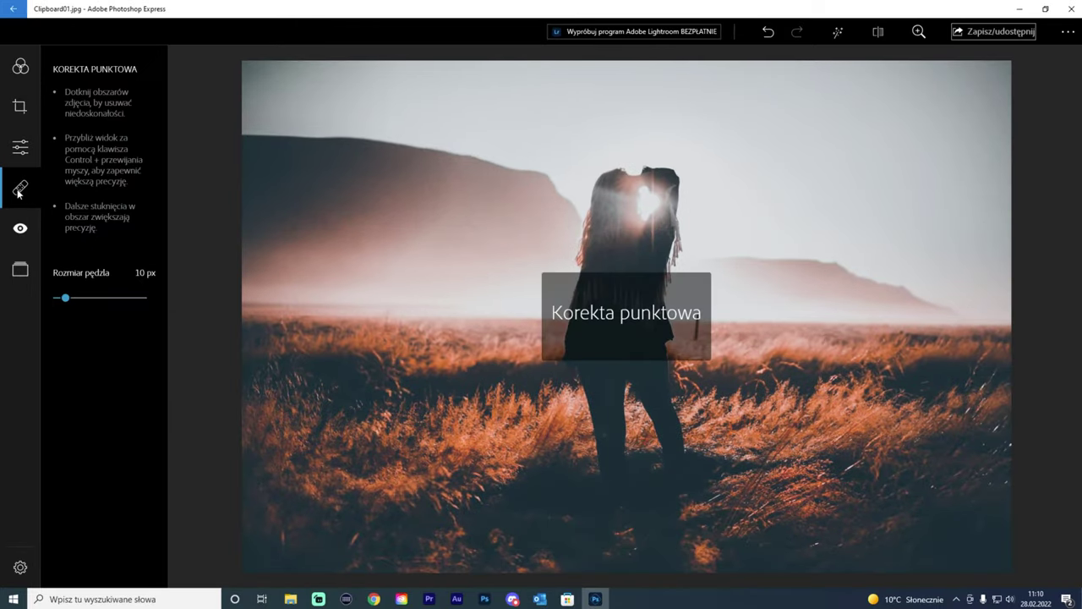
left_click(21, 228)
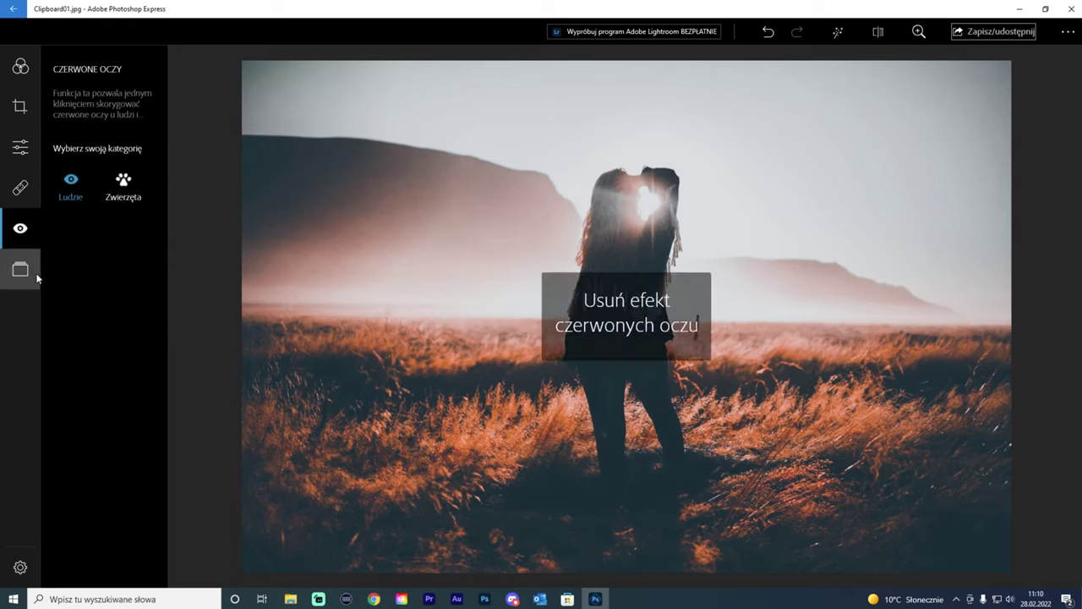
left_click(23, 268)
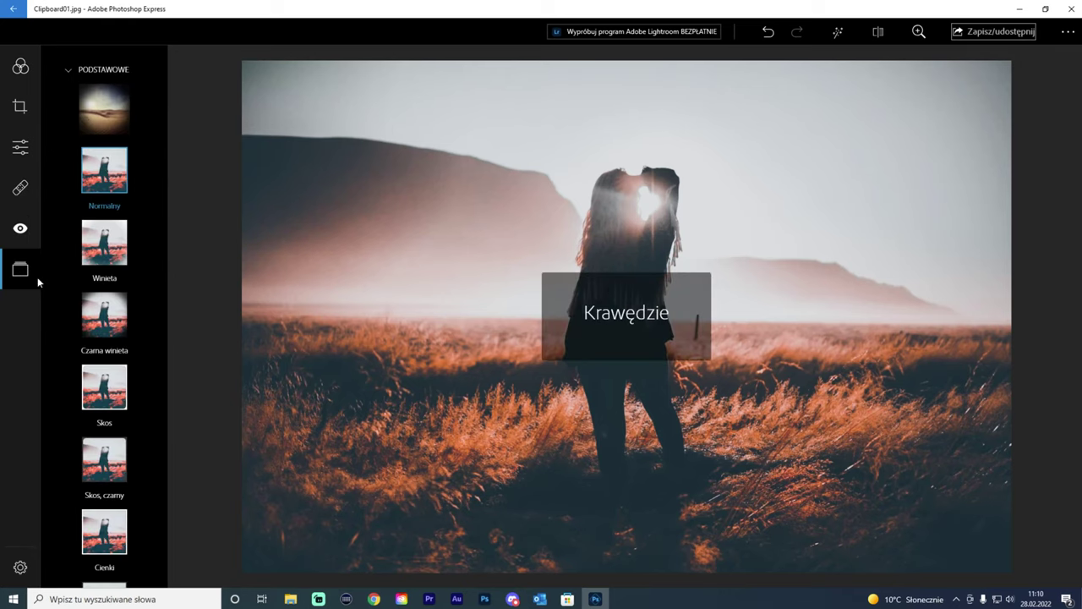
left_click(22, 67)
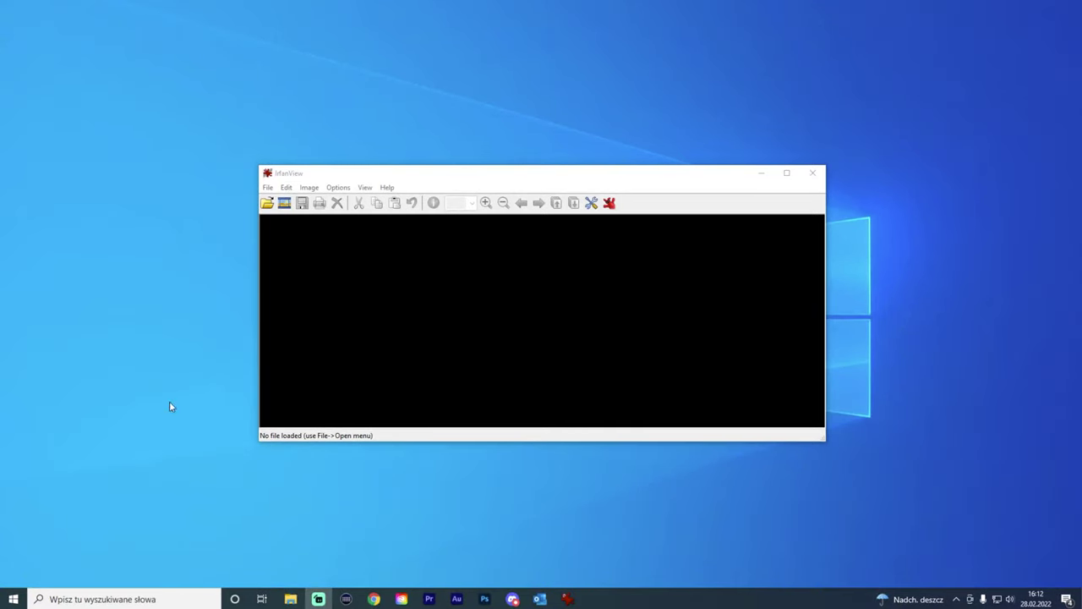
- Browse IrfanView's File, Edit, Image, View, Help and Options menus, then nudge the window left
left_click(595, 177)
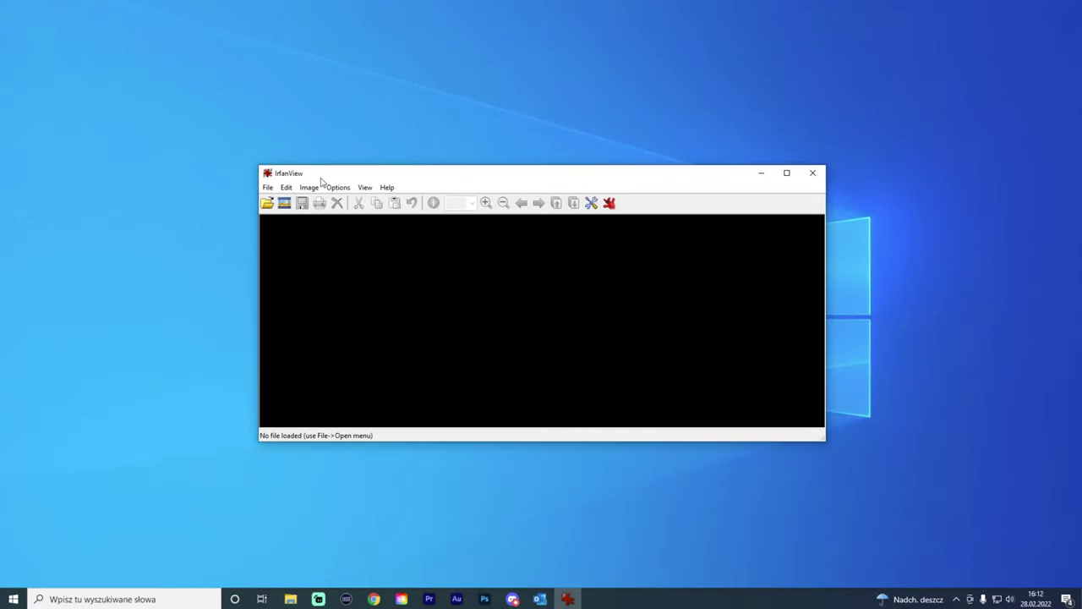
left_click(268, 188)
left_click(285, 187)
left_click(307, 188)
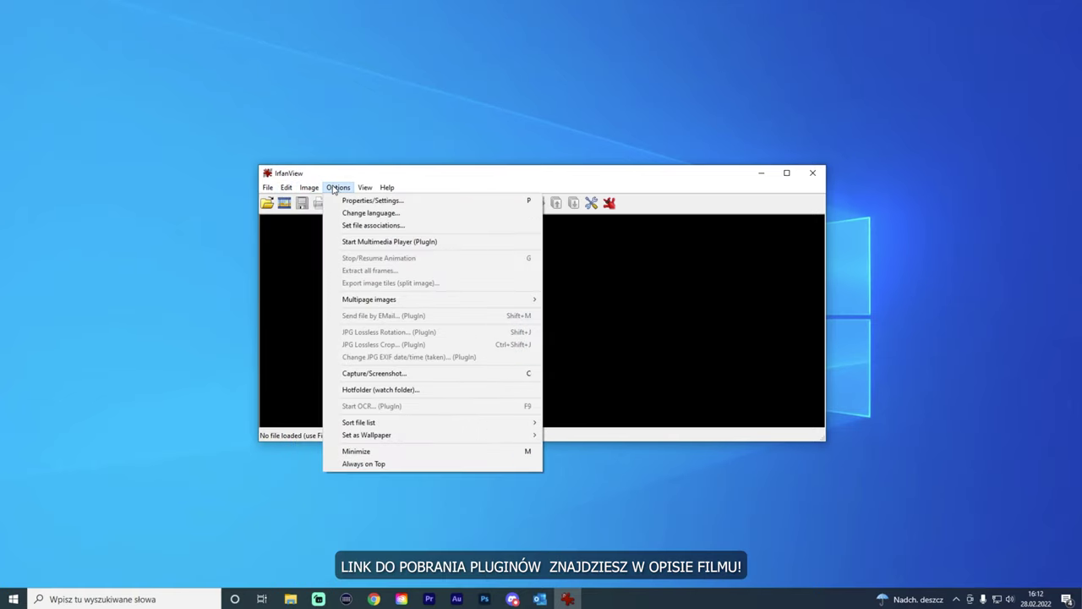
left_click(364, 187)
left_click(387, 187)
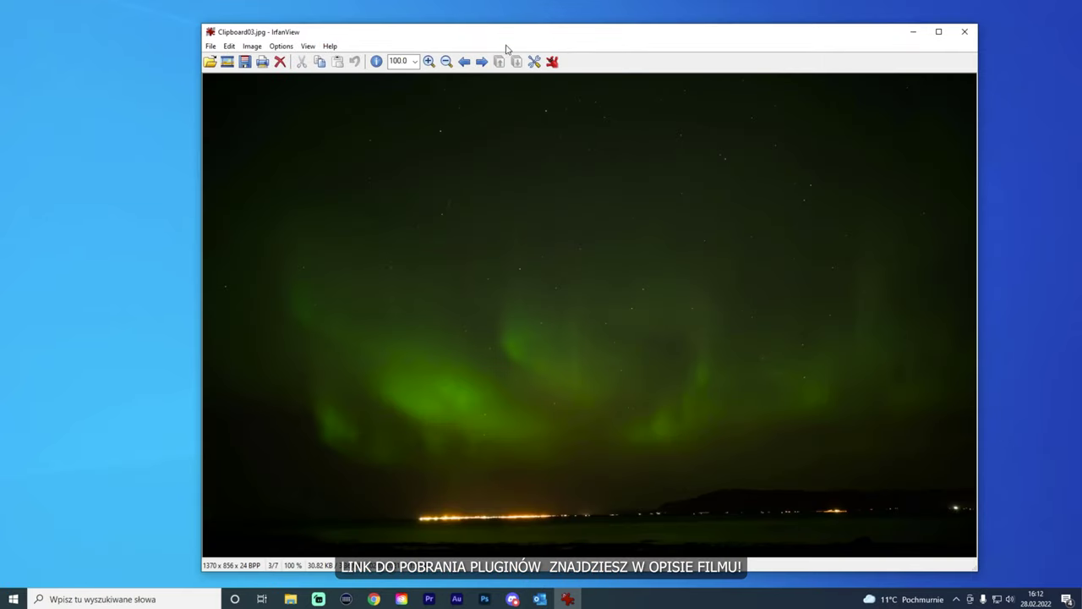
left_click(280, 47)
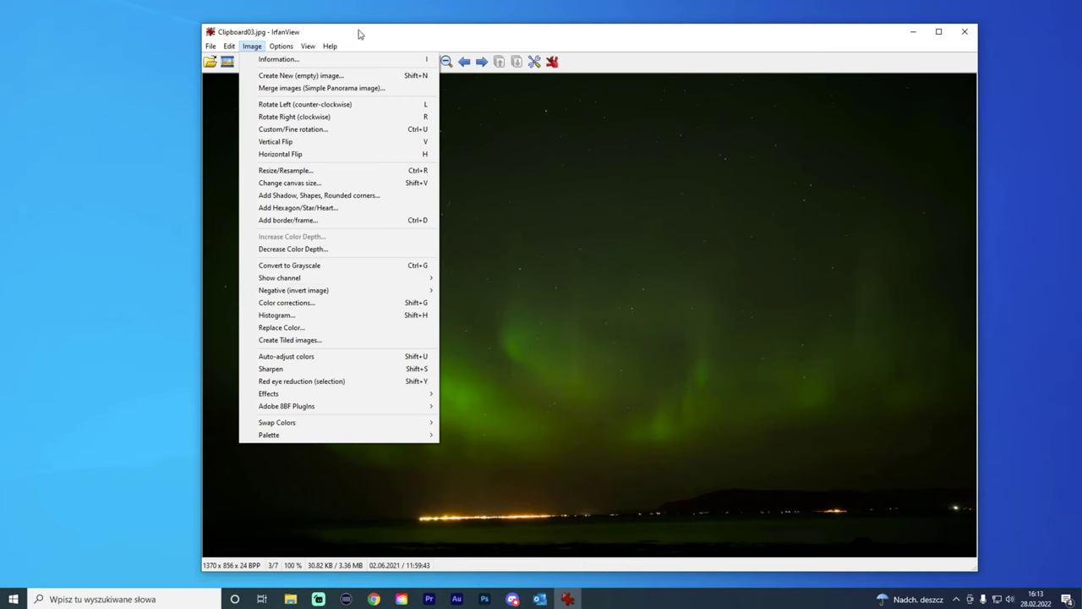
left_click(359, 33)
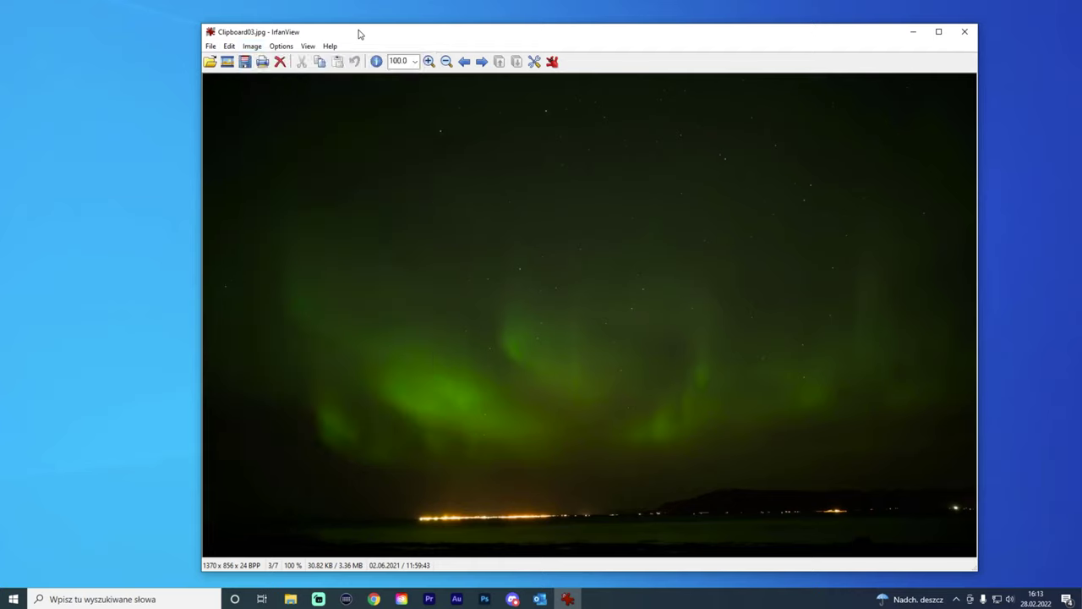
left_click_drag(359, 34, 346, 36)
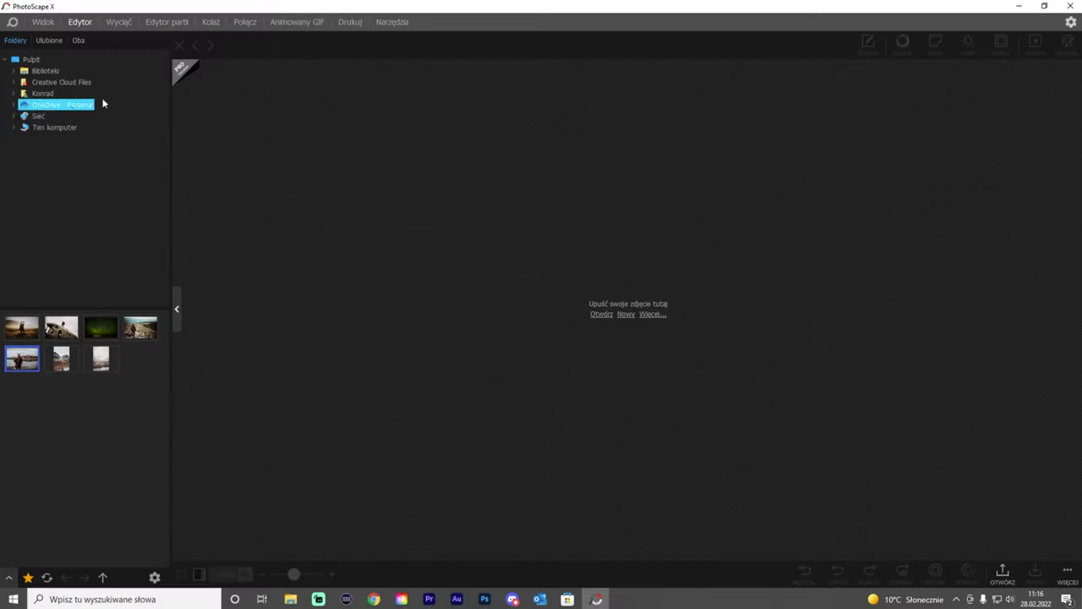
- Open Clipboard06 in PhotoScape X and browse its colour, film, light-leak and frame tabs
left_click(17, 361)
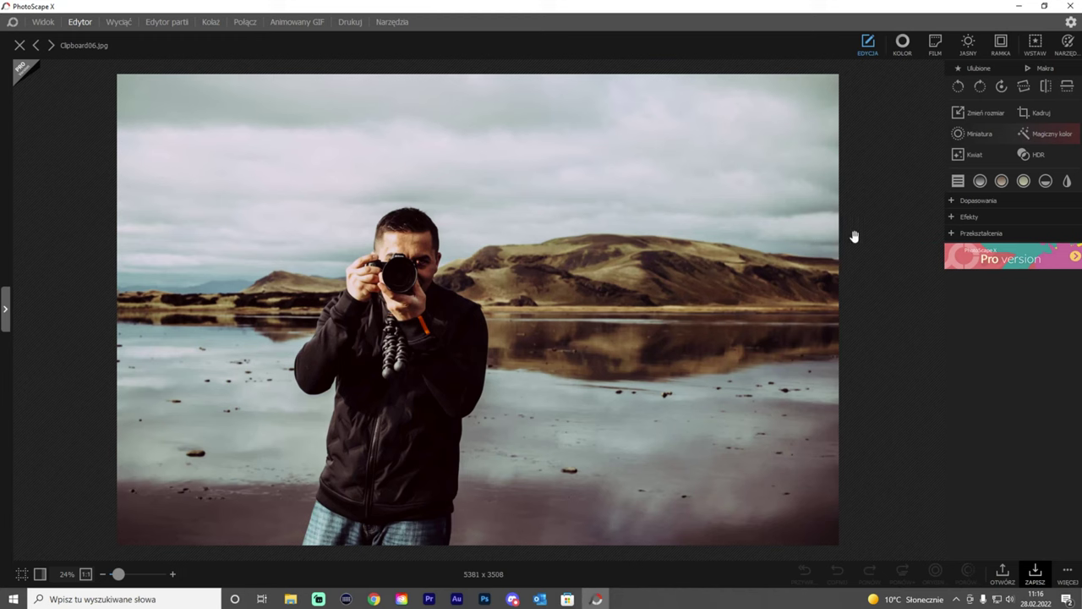
left_click(896, 50)
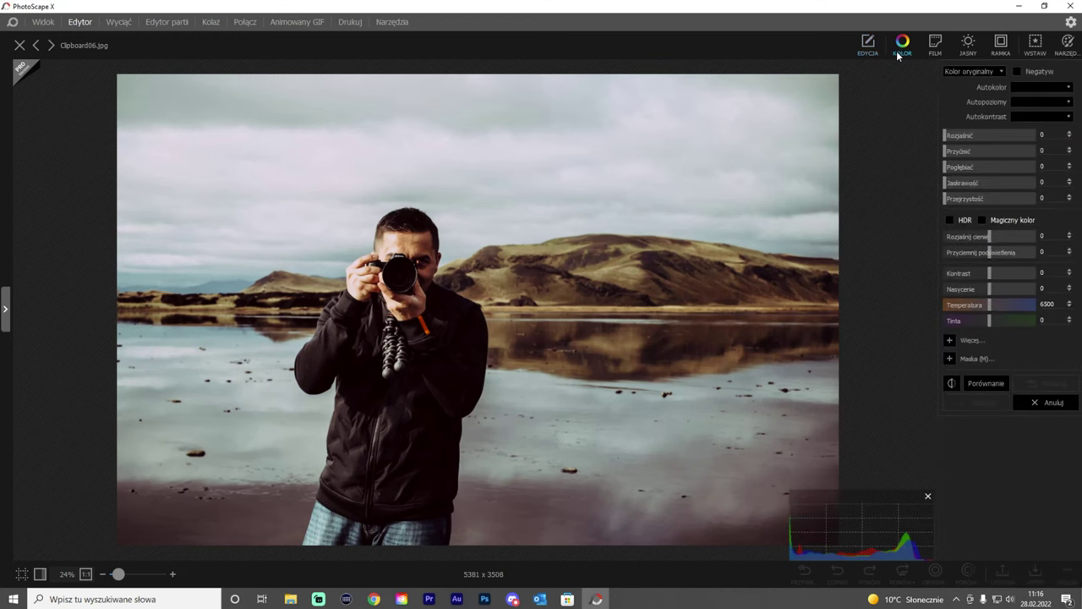
left_click(939, 45)
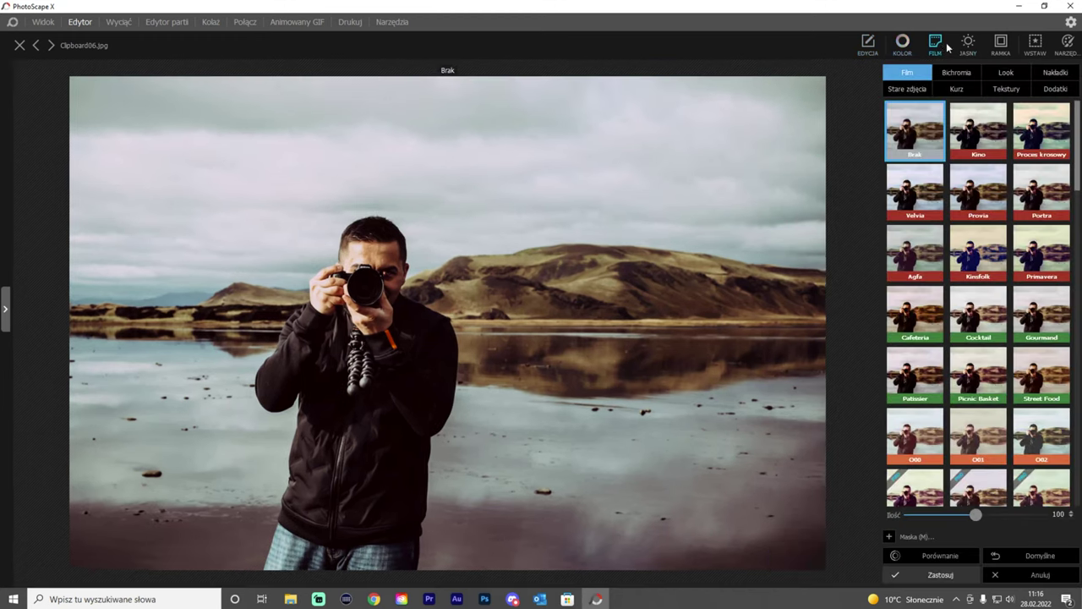
left_click(968, 45)
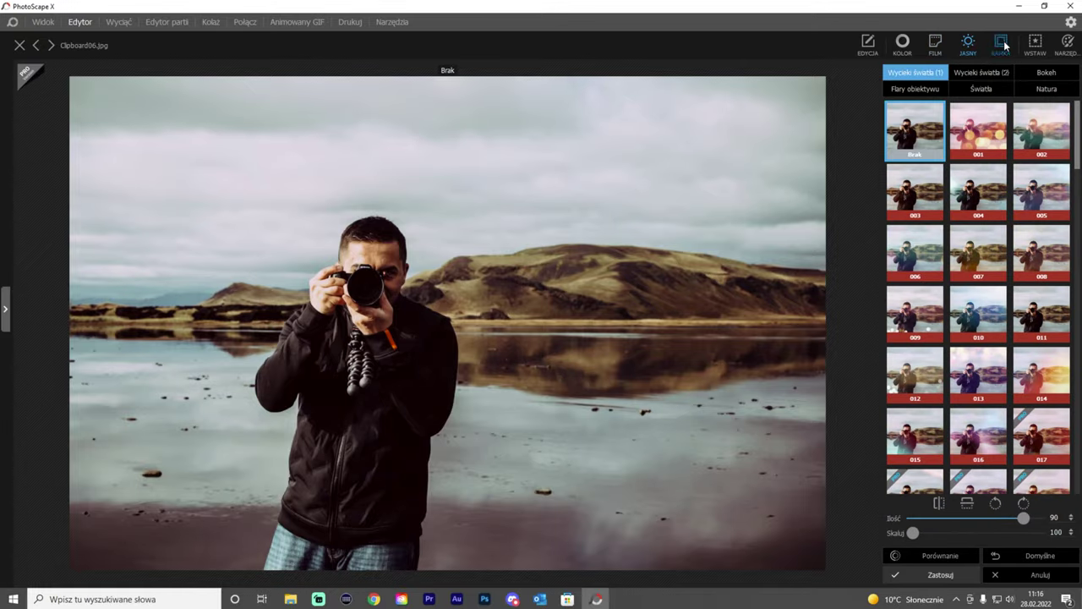
left_click(1004, 41)
left_click(869, 49)
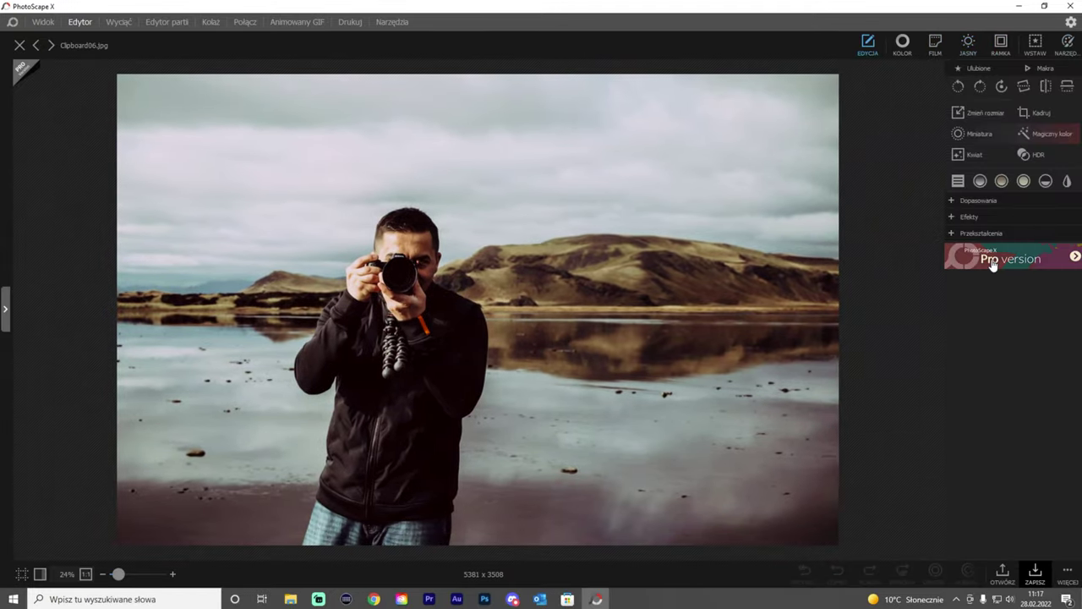
- Open the PhotoScape X Pro shop, scroll through it and choose Kup to buy
left_click(992, 261)
scroll(564, 380, "down", 2)
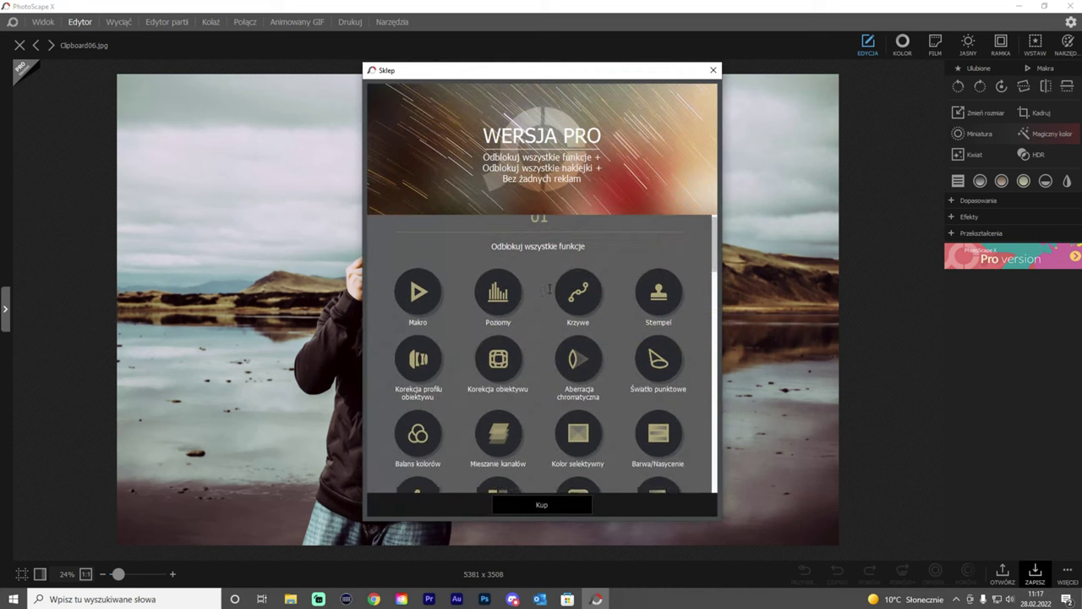
scroll(564, 422, "down", 2)
scroll(564, 457, "down", 3)
scroll(564, 457, "down", 3)
scroll(564, 448, "down", 3)
scroll(591, 453, "down", 3)
scroll(643, 454, "down", 3)
scroll(708, 456, "down", 3)
scroll(707, 456, "down", 3)
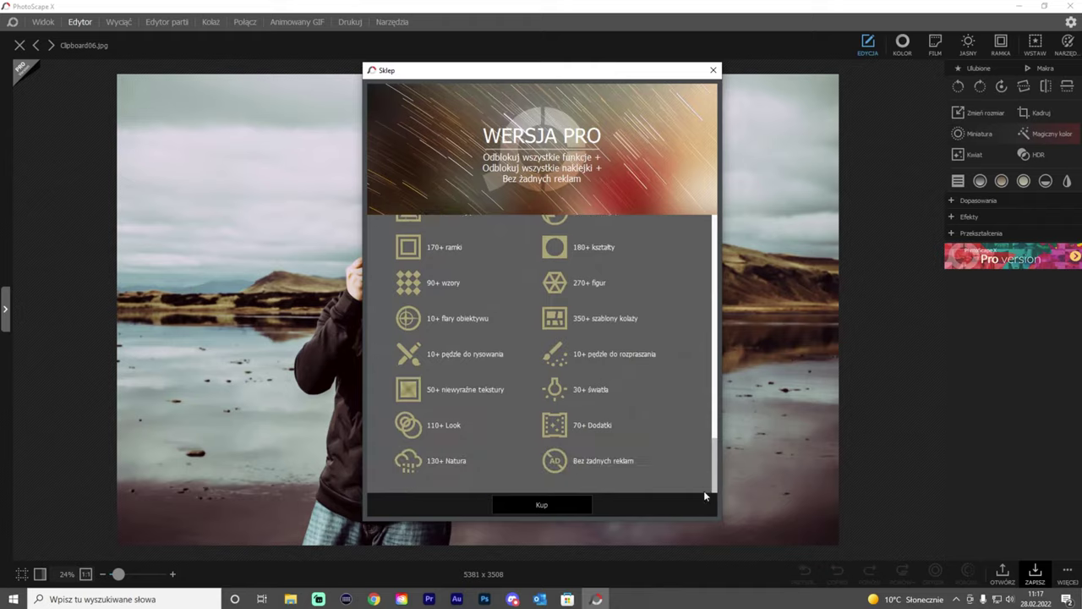
left_click(541, 504)
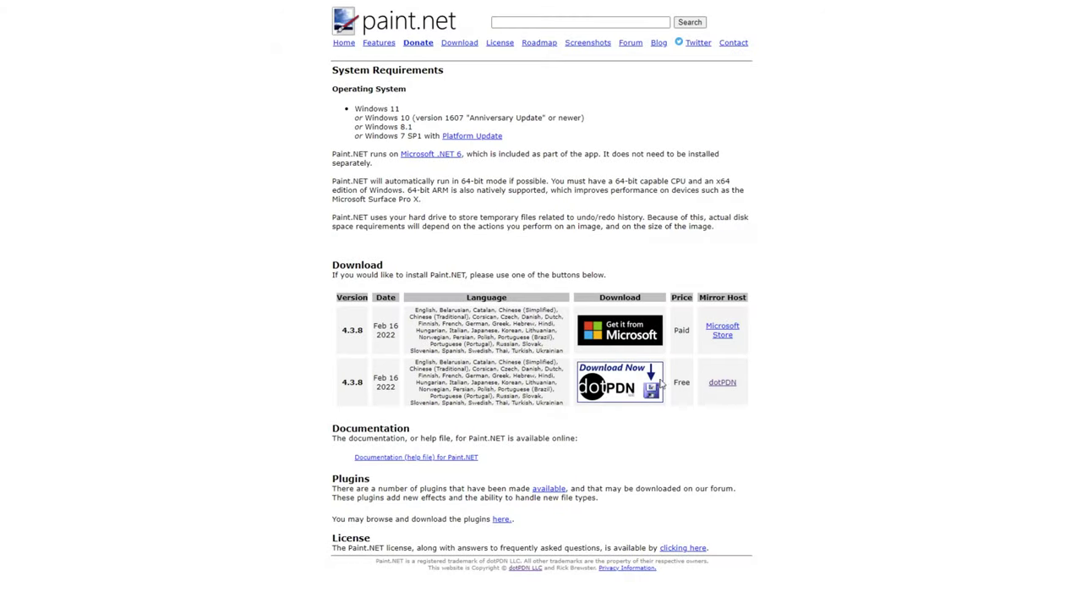
- Download the paint.net 4.3.8 installer from dotPDN and complete the installation
left_click(629, 387)
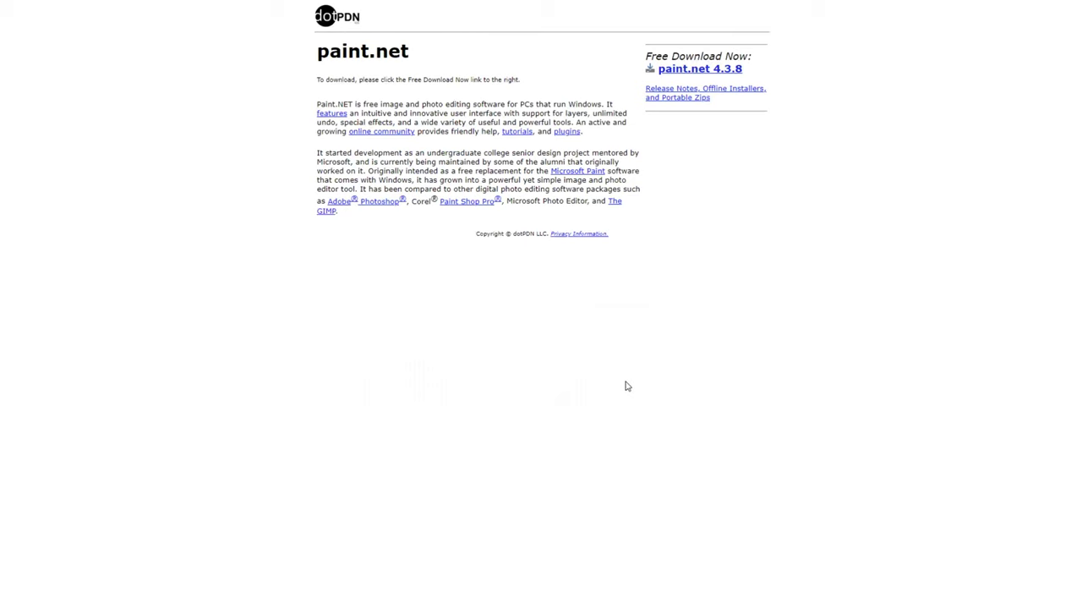
left_click(698, 70)
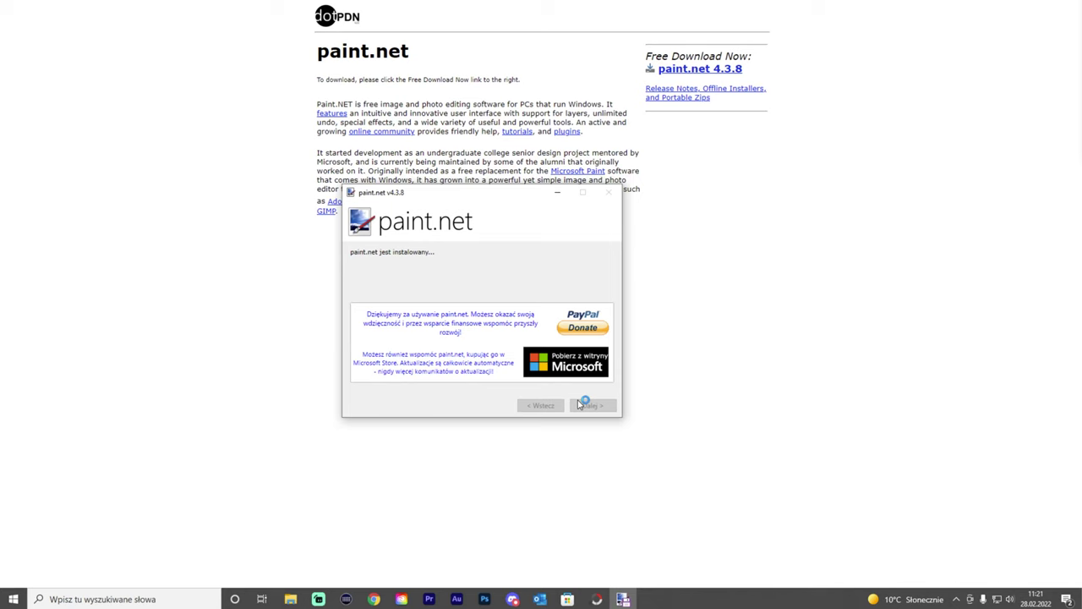
left_click(592, 410)
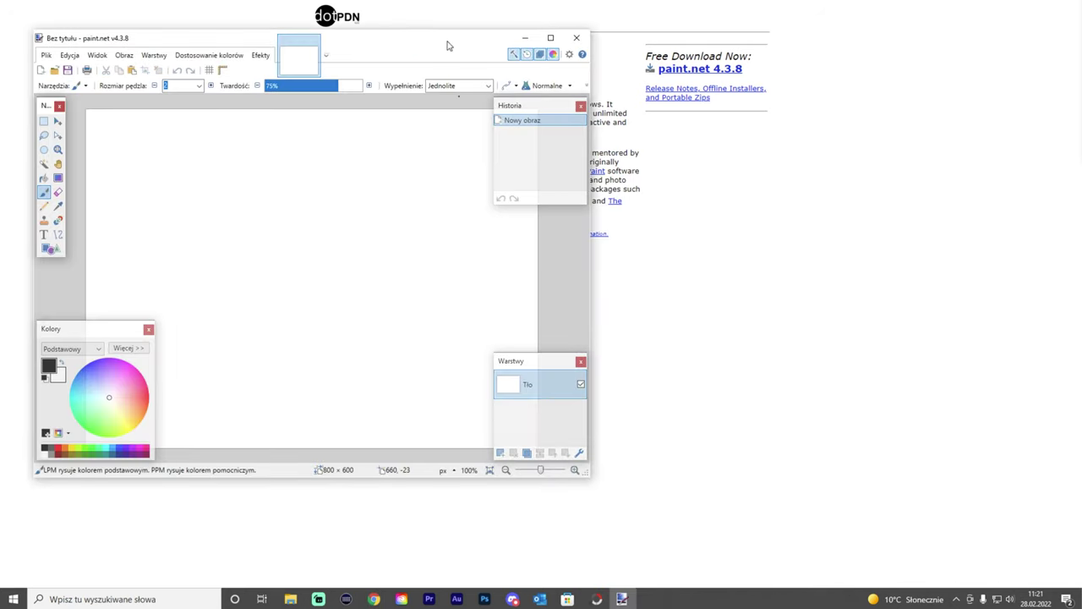
- Maximize paint.net on the blank 800 × 600 image and browse the File menu
left_click(549, 50)
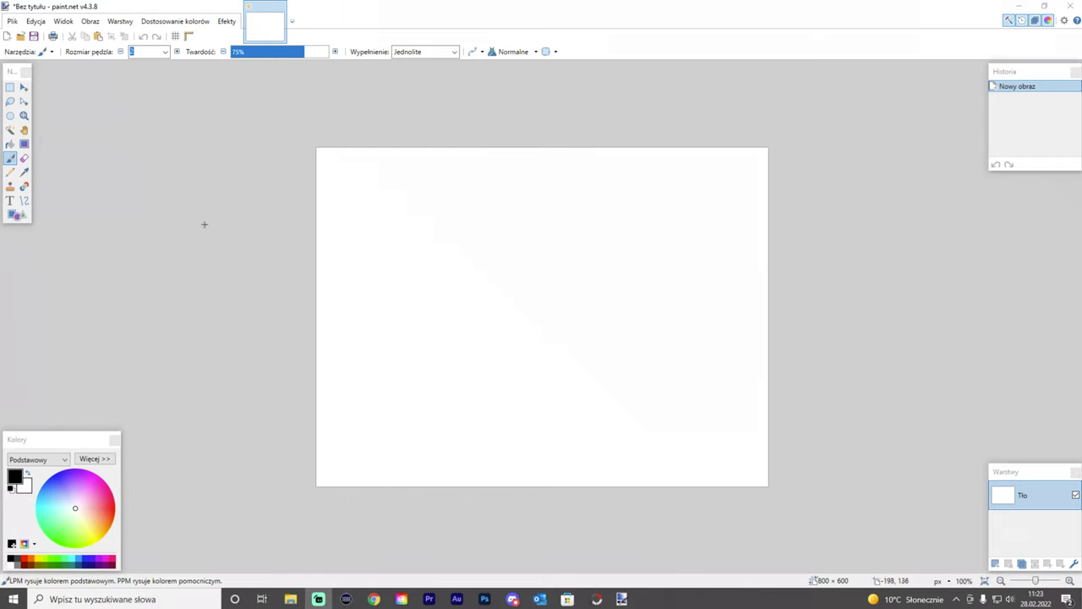
left_click(19, 23)
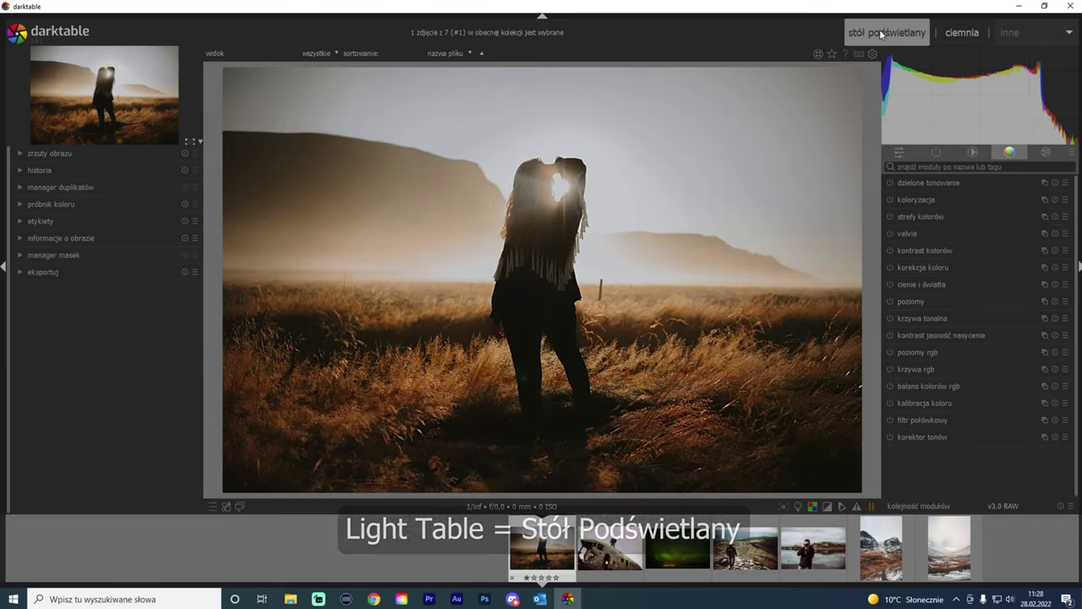
- Switch to the lighttable grid and give the first thumbnail a five-star rating
left_click(886, 32)
left_click(629, 283)
mouse_move(271, 129)
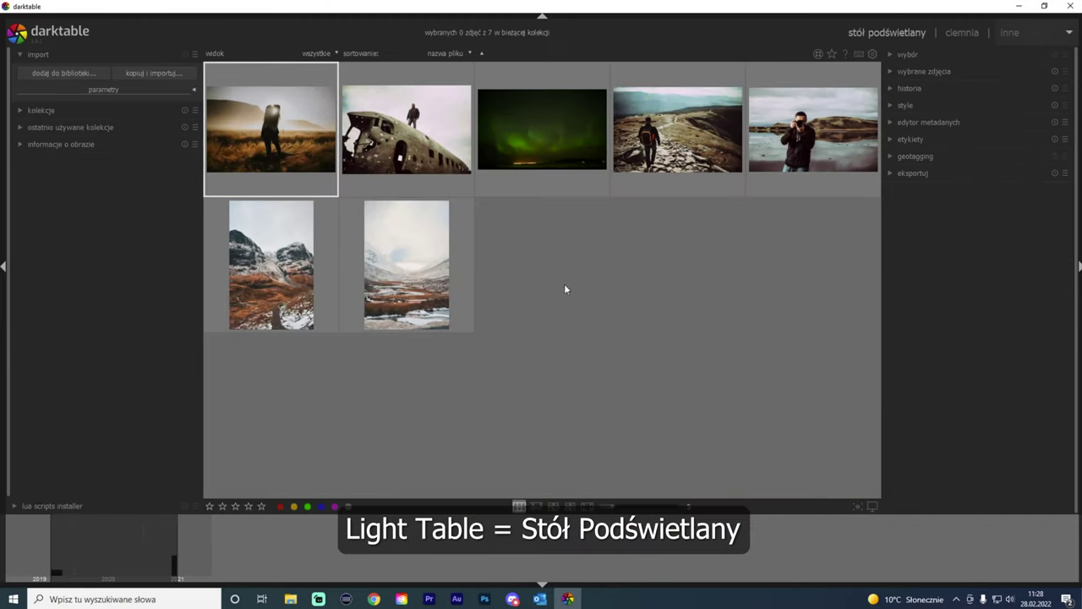
left_click(294, 189)
mouse_move(407, 130)
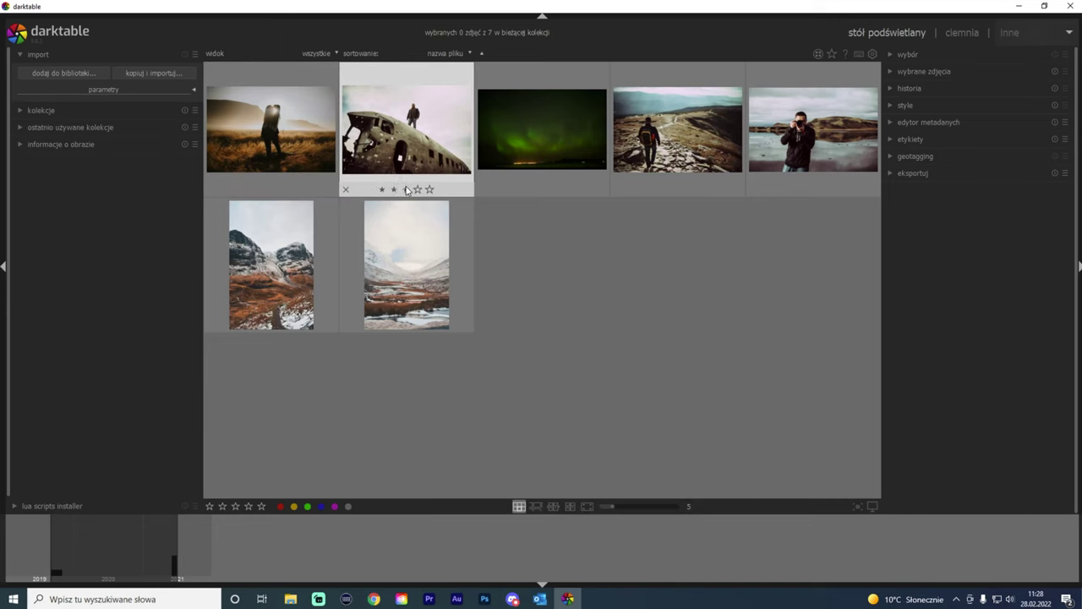
left_click(431, 196)
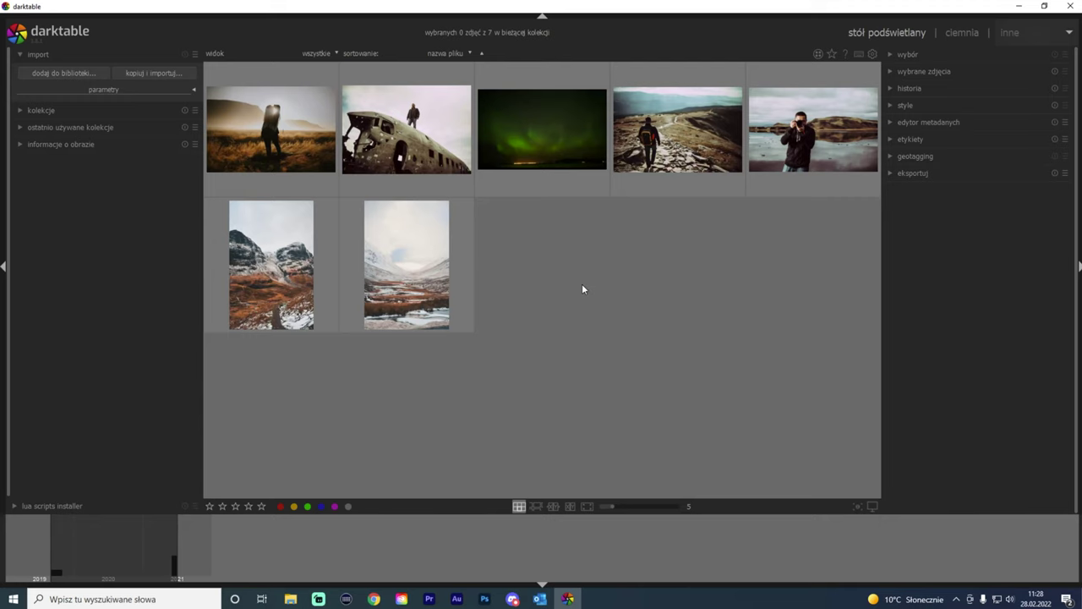
- Expand and collapse the selected-images, history stack and styles modules in the right panel
left_click(892, 70)
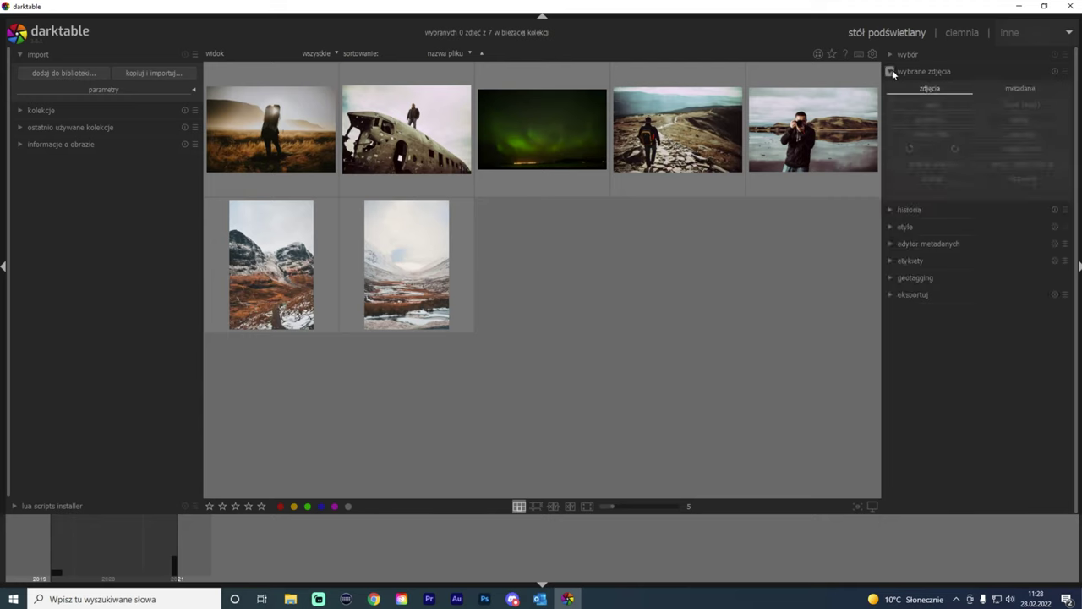
left_click(889, 209)
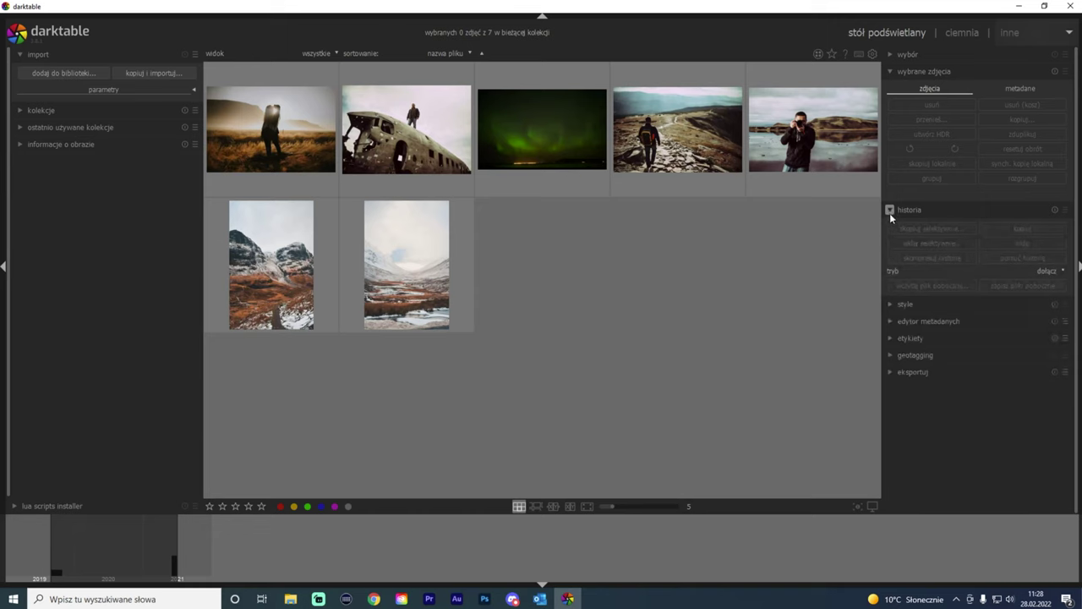
left_click(890, 304)
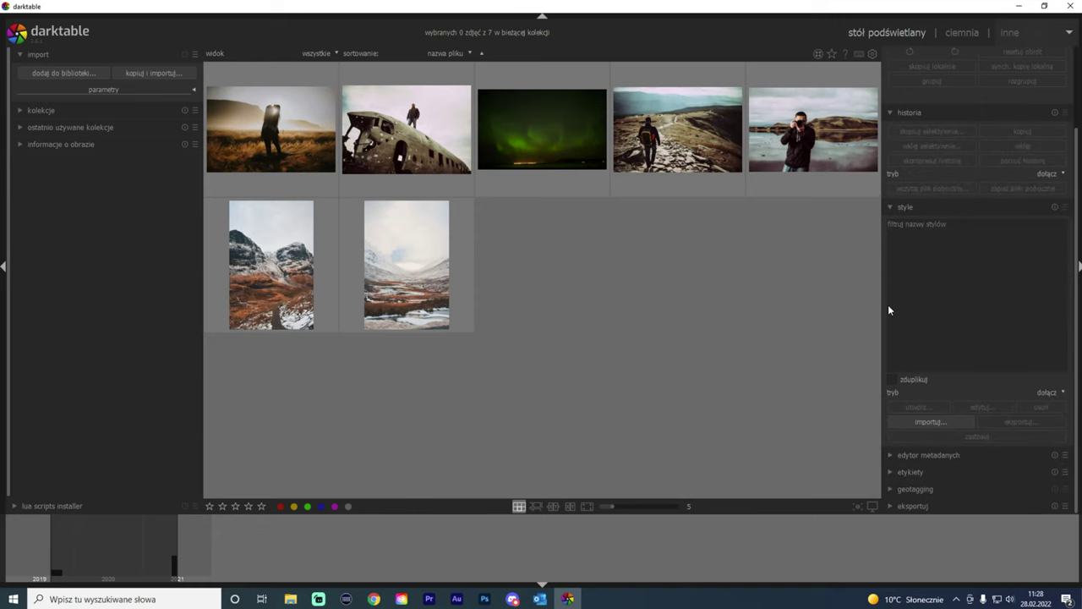
left_click(891, 112)
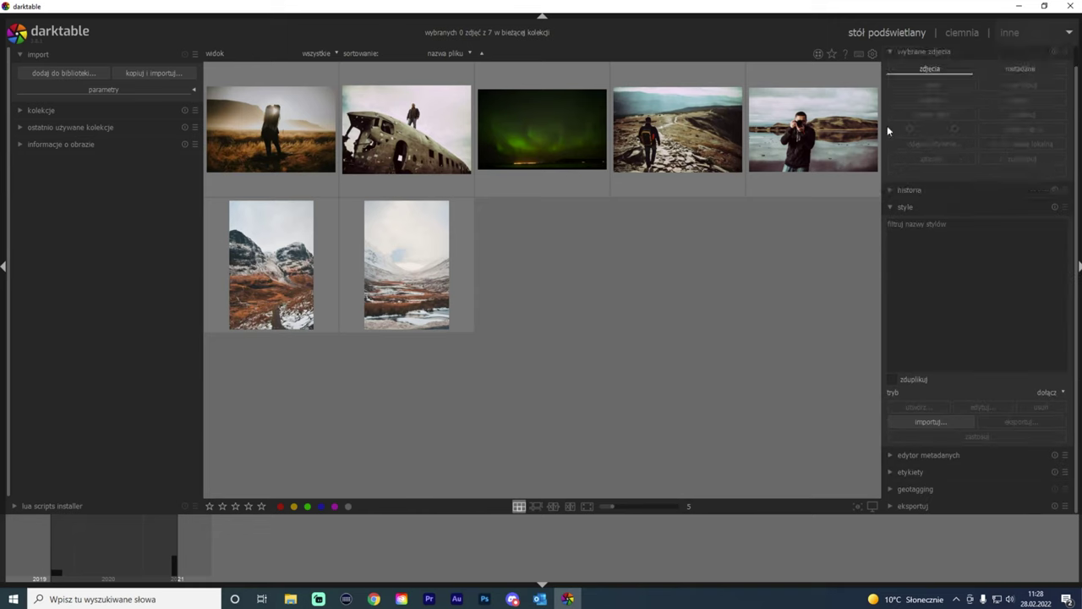
left_click(891, 207)
left_click(890, 71)
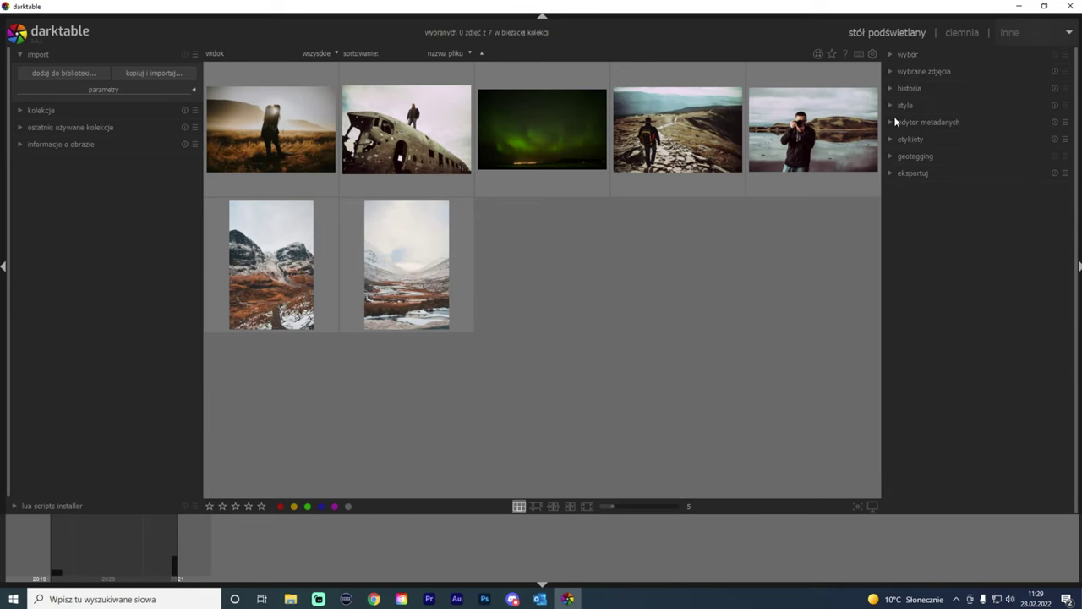
- Expand the tagging and metadata editor modules, then open the first photo in the darkroom
left_click(891, 139)
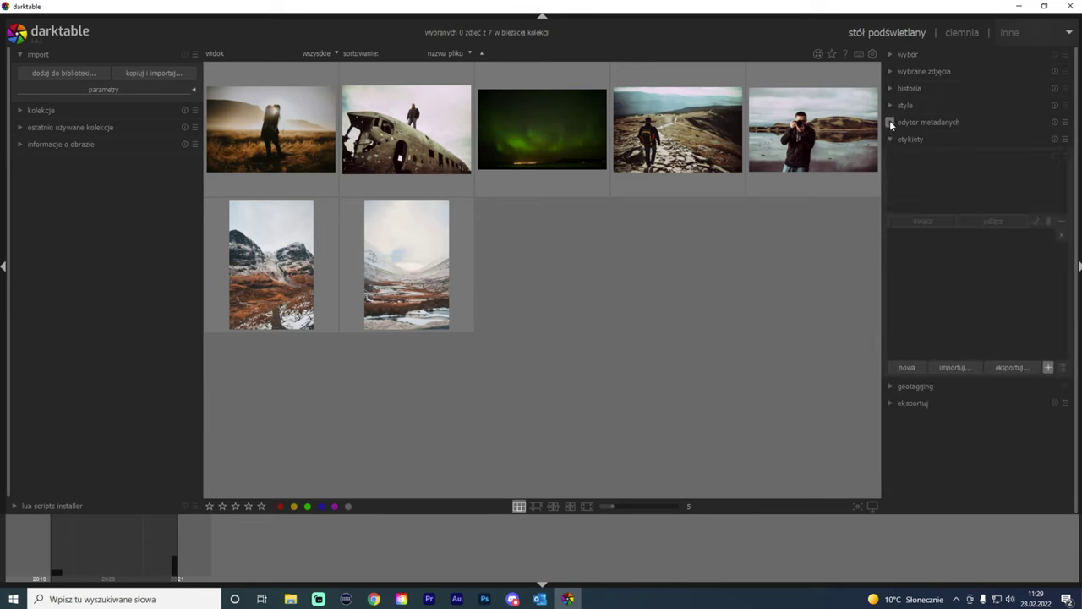
left_click(890, 122)
left_click(308, 143)
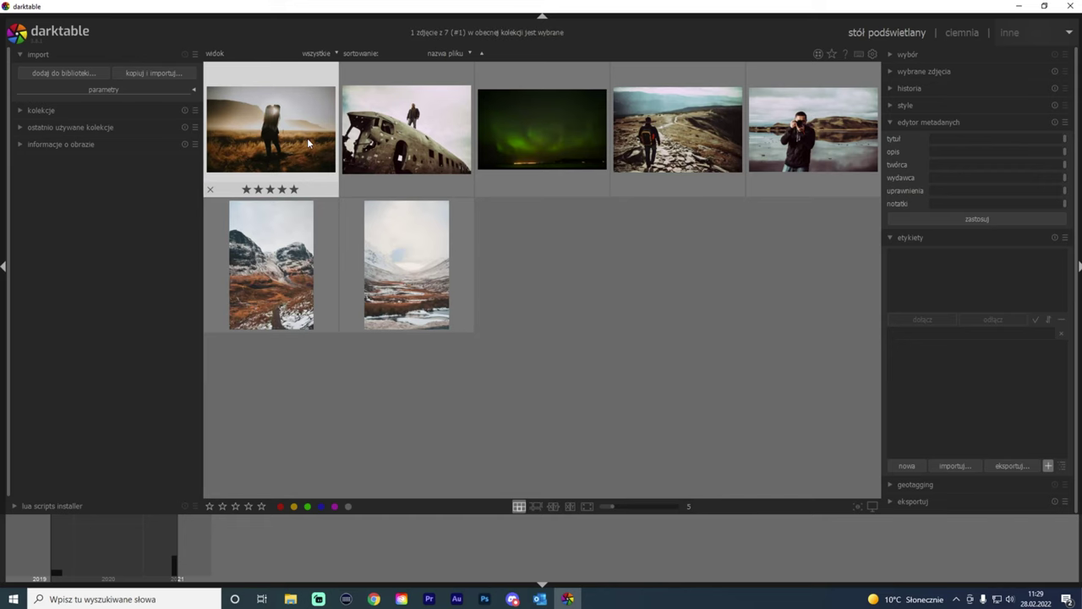
double_click(307, 144)
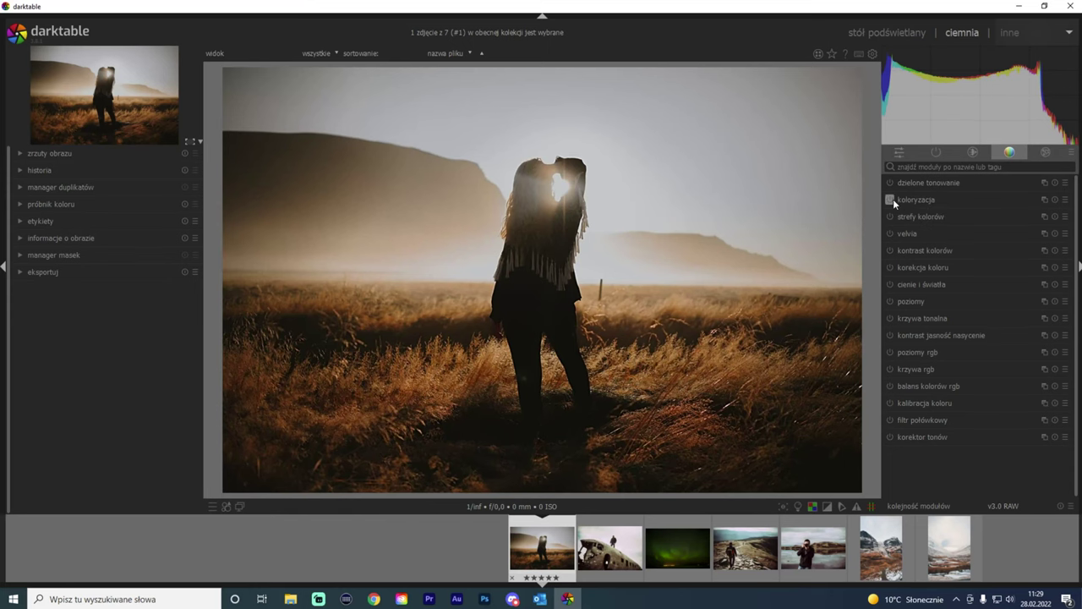
left_click(891, 199)
left_click(890, 200)
left_click(891, 184)
left_click(890, 184)
left_click(893, 216)
key("alt+Tab")
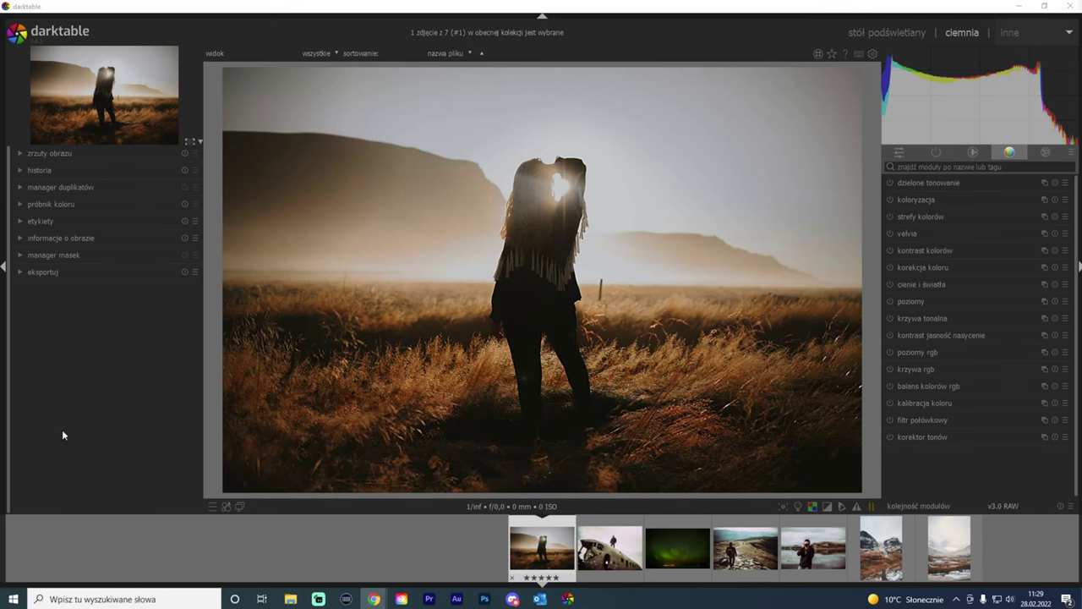
key("alt+Tab")
key("alt+Tab")
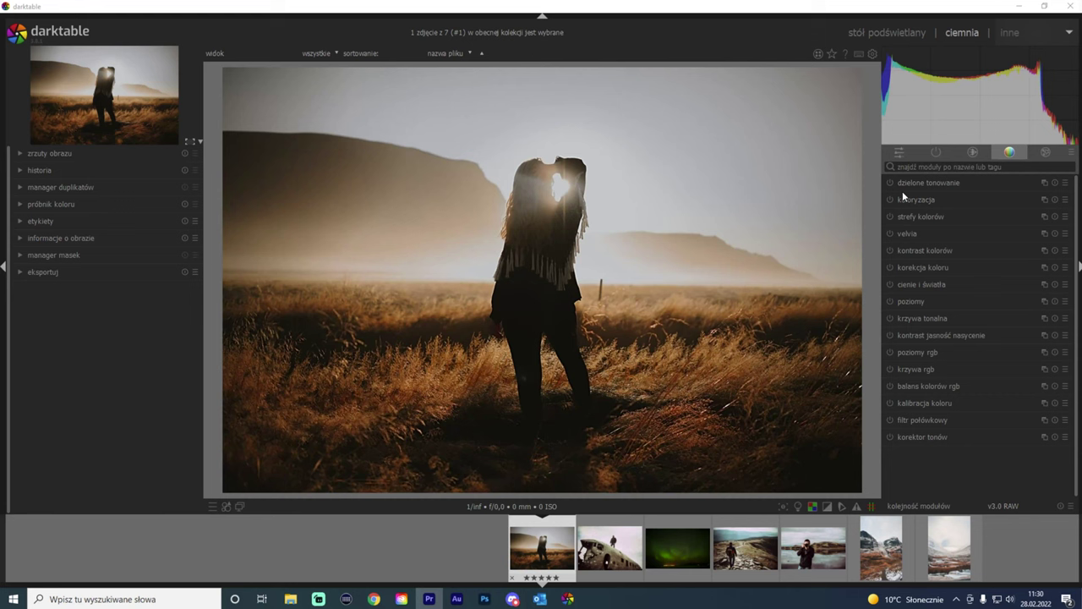
left_click(971, 154)
left_click(936, 152)
left_click(912, 153)
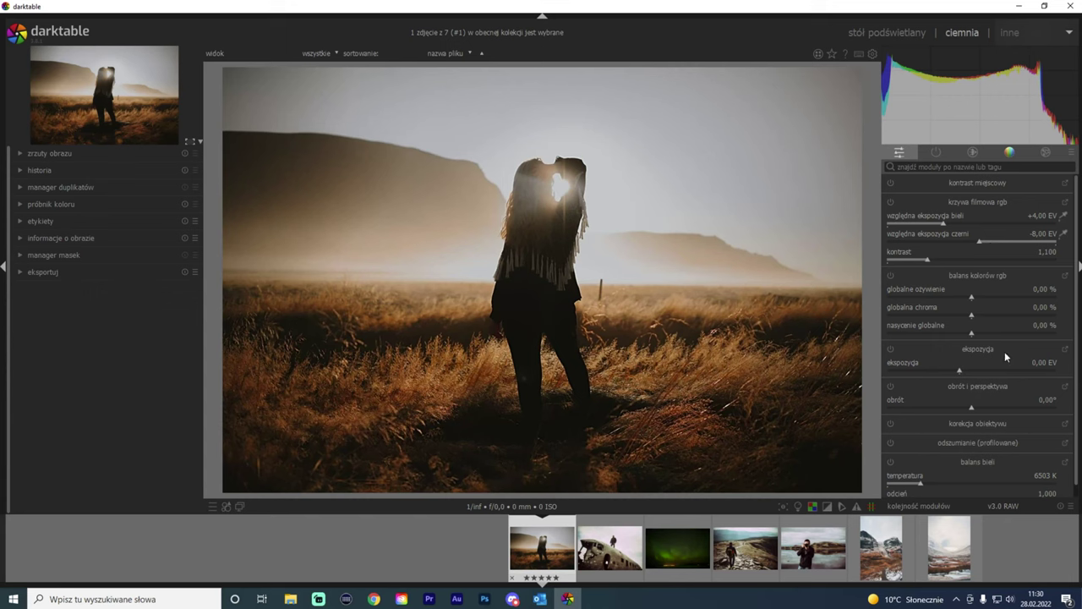
left_click(1036, 153)
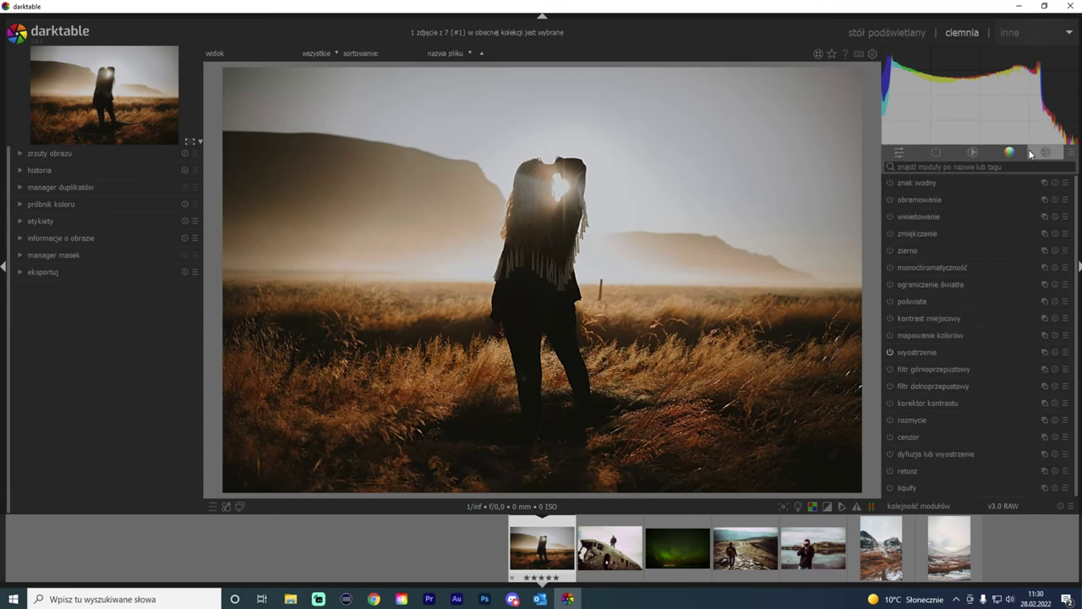
left_click(1008, 153)
left_click(972, 153)
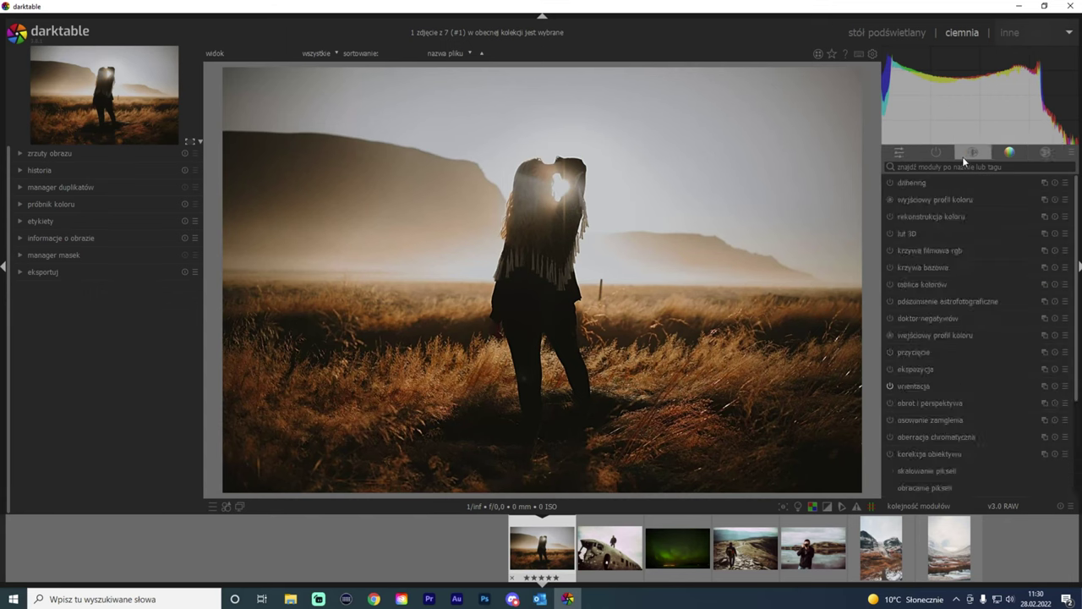
left_click(940, 156)
left_click(902, 154)
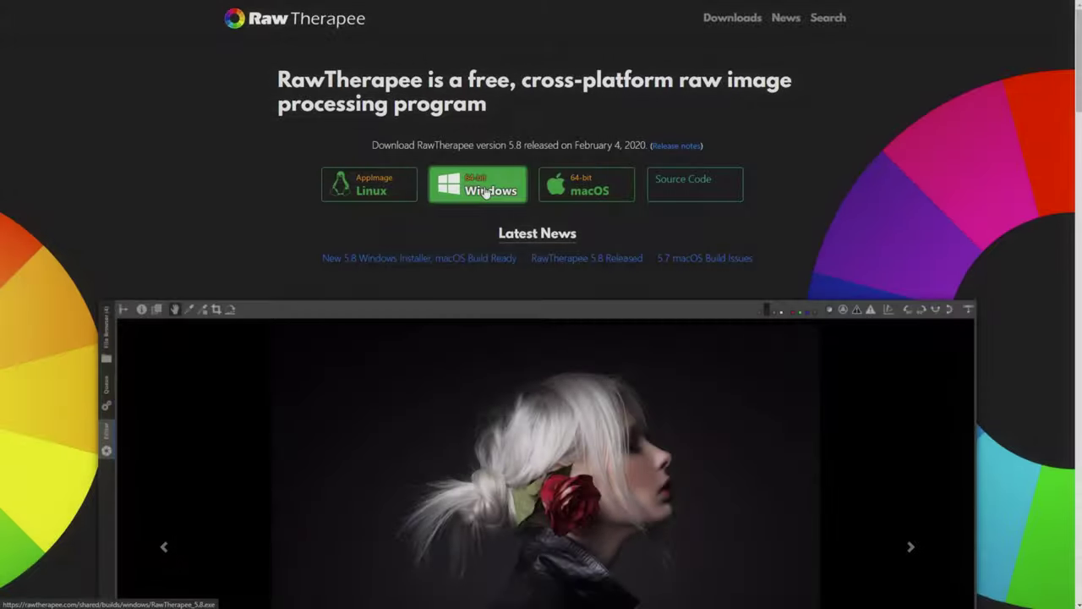
- Download RawTherapee_5.8.exe, the 64-bit Windows installer, from rawtherapee.com
left_click(487, 193)
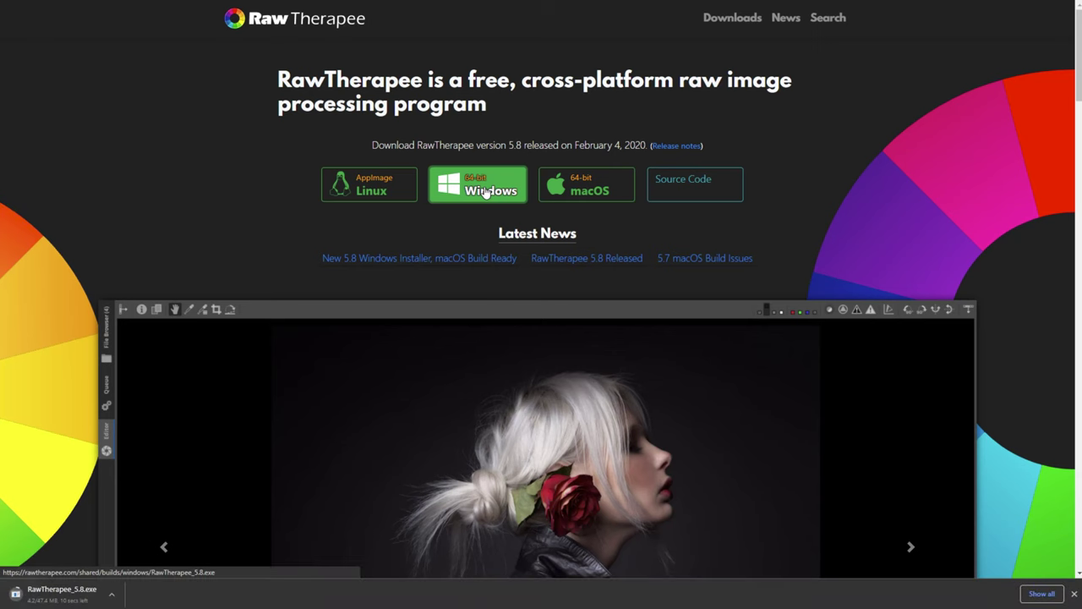
scroll(469, 222, "down", 1)
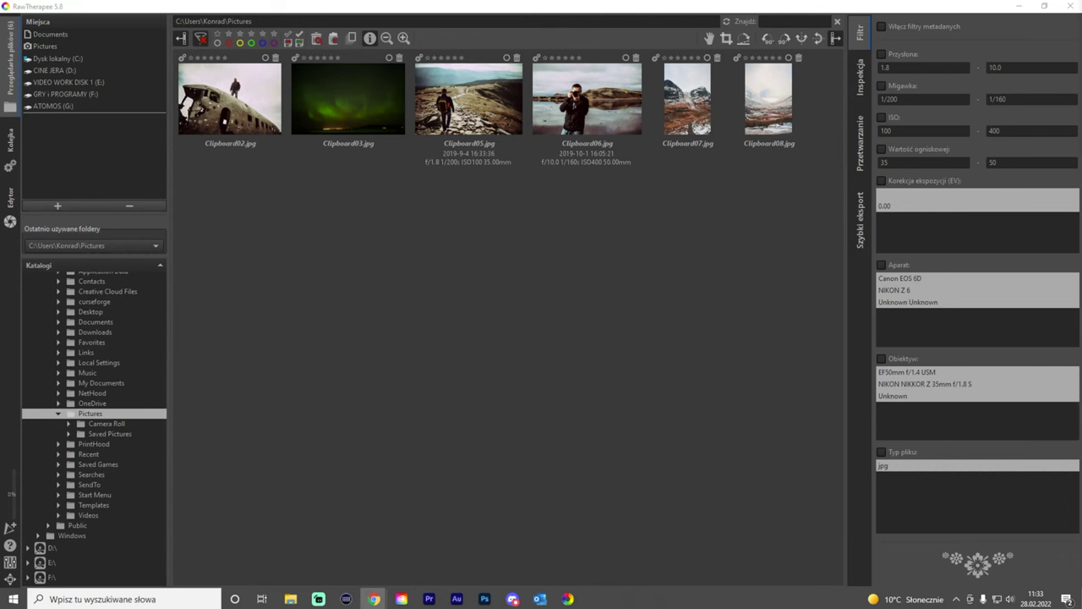
- Browse the Clipboard thumbnails in the Pictures folder and open Clipboard05.jpg in the editor
left_click(541, 299)
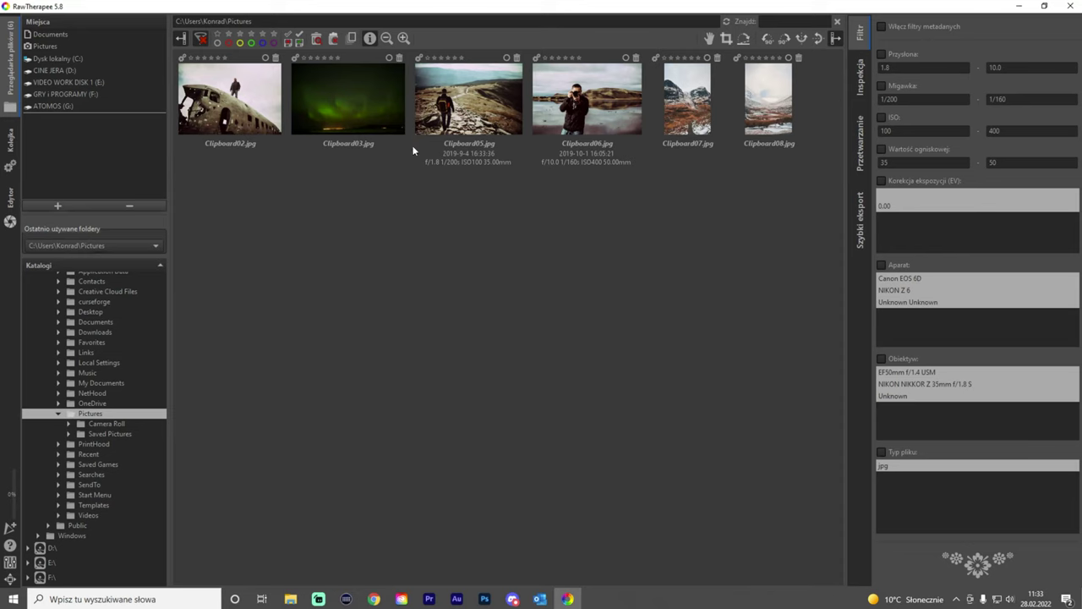
left_click(360, 118)
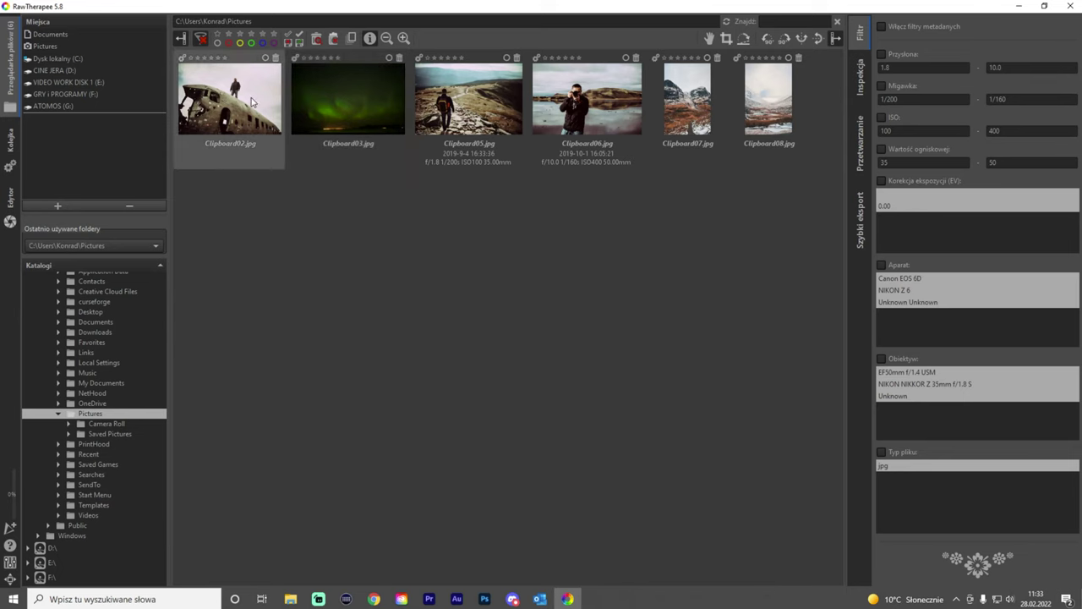
left_click(452, 103)
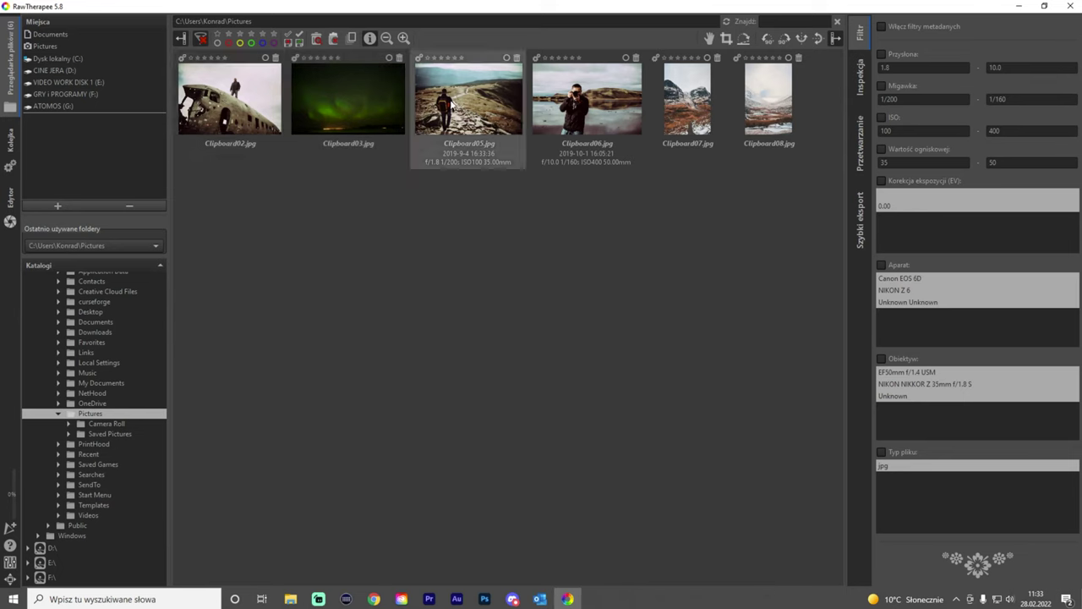
left_click(568, 96)
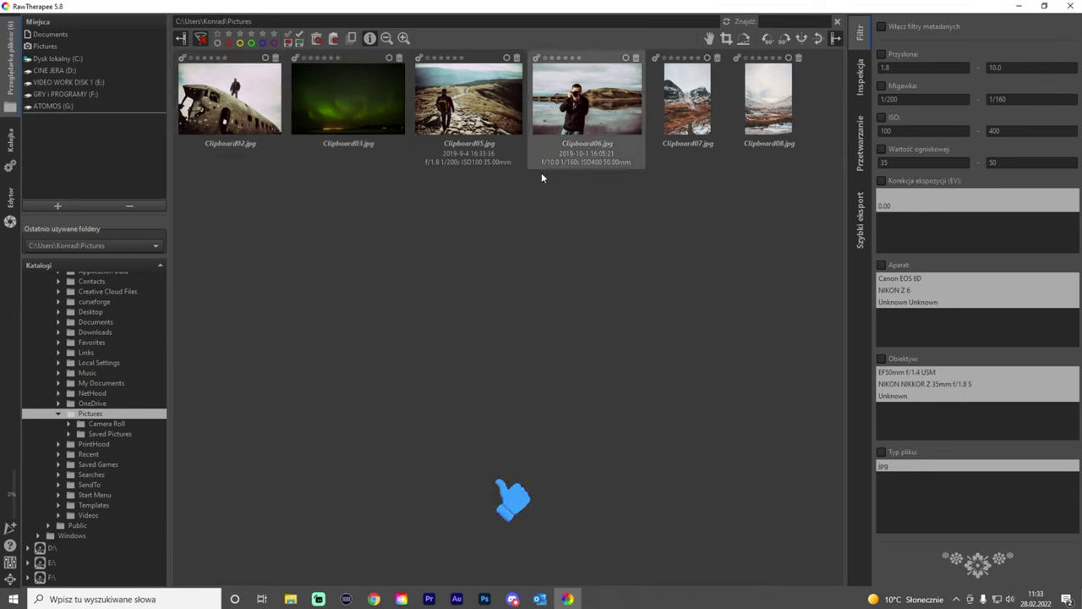
left_click(215, 94)
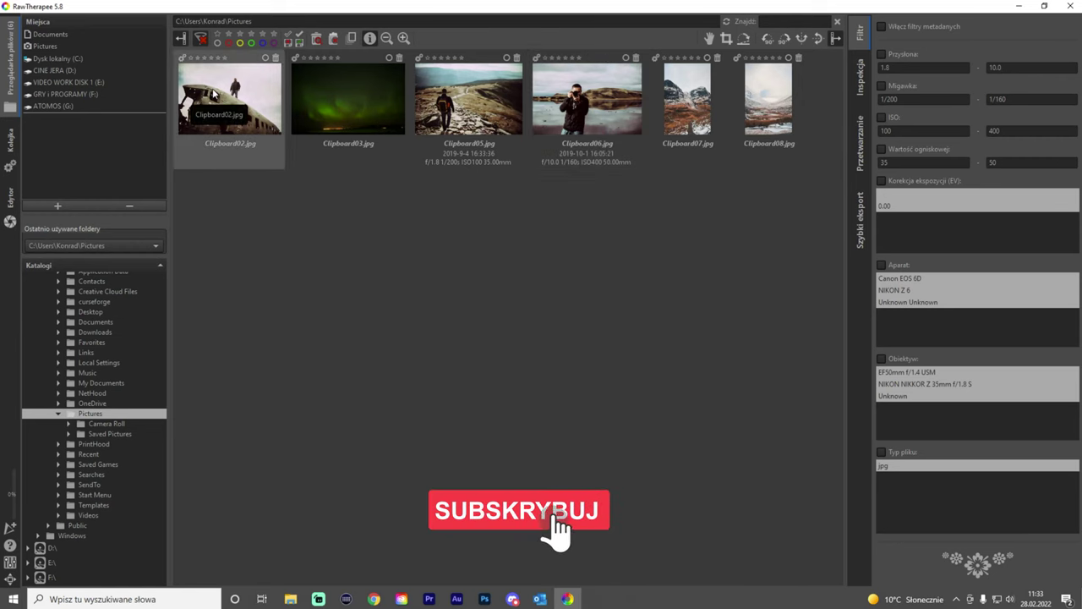
left_click(580, 158)
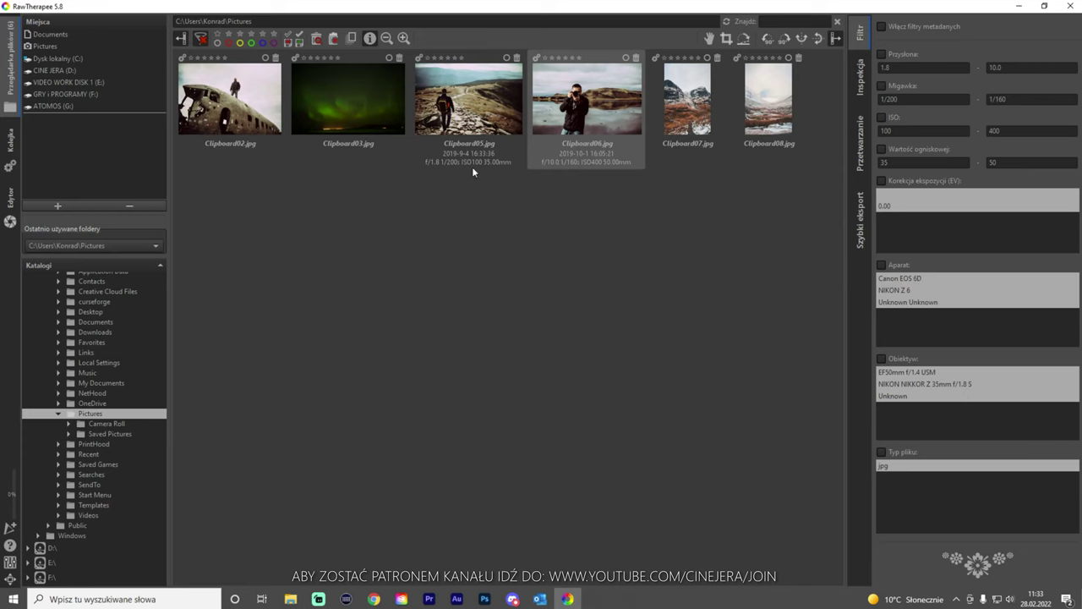
left_click(497, 246)
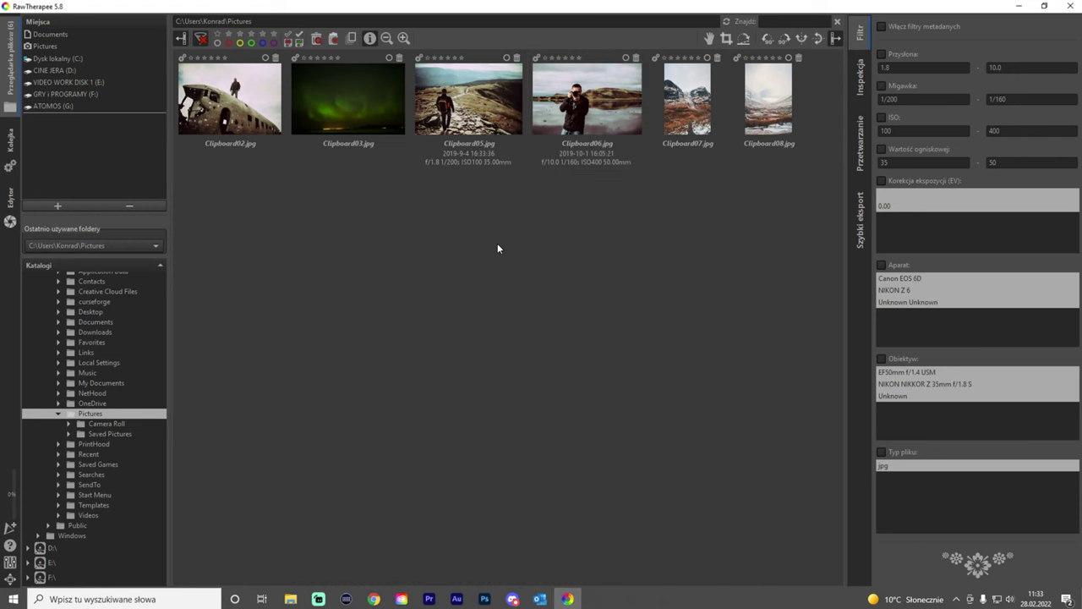
double_click(468, 97)
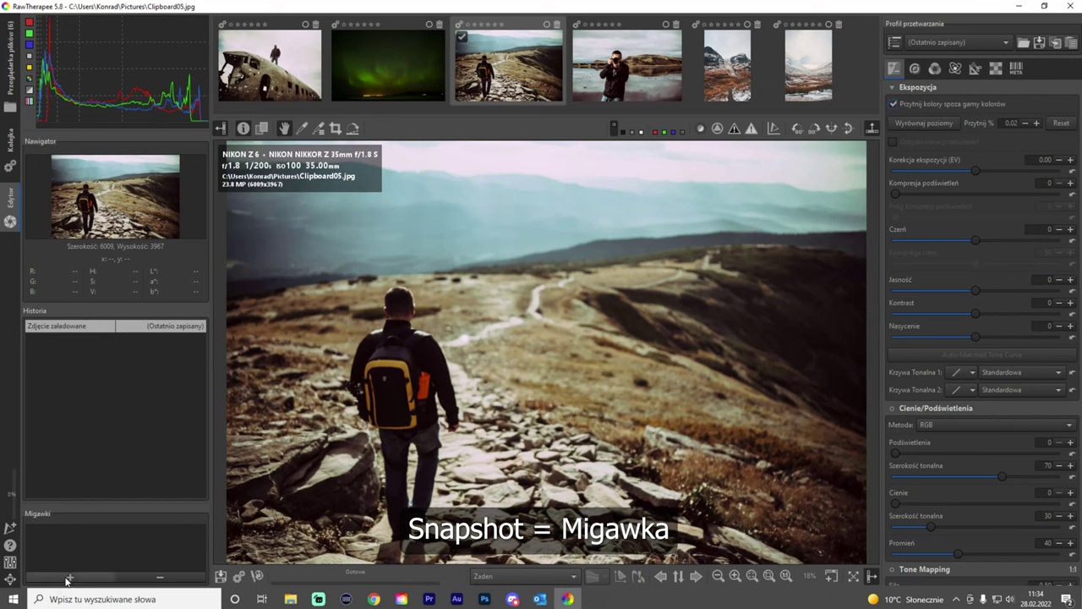
- Add three snapshots of the edit and switch between Migawka 2 and 3, ending on Migawka 2
left_click(70, 578)
left_click(69, 578)
left_click(69, 578)
left_click(54, 539)
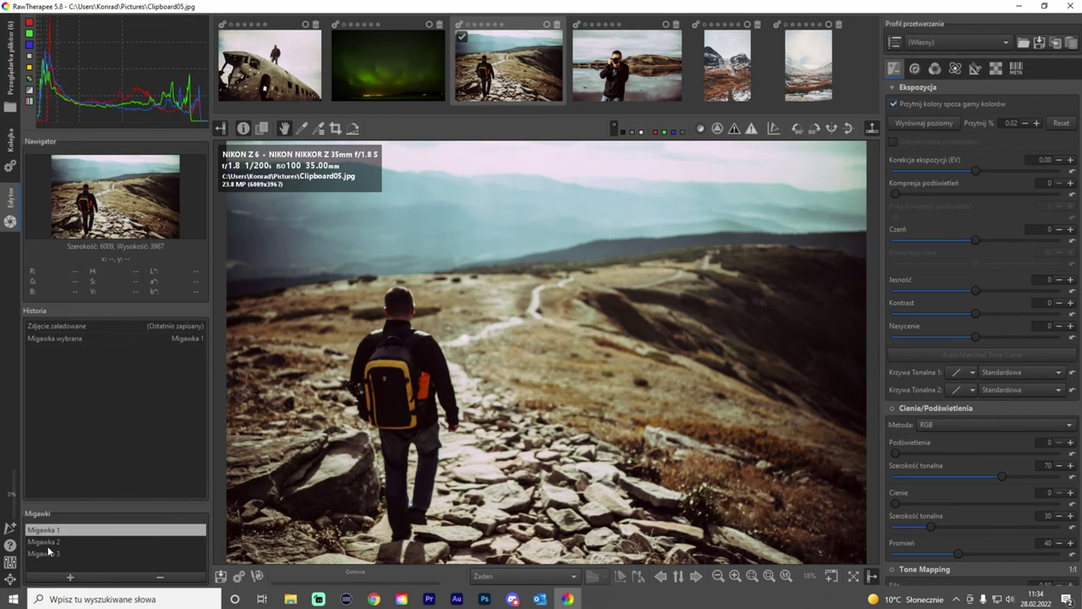
left_click(47, 558)
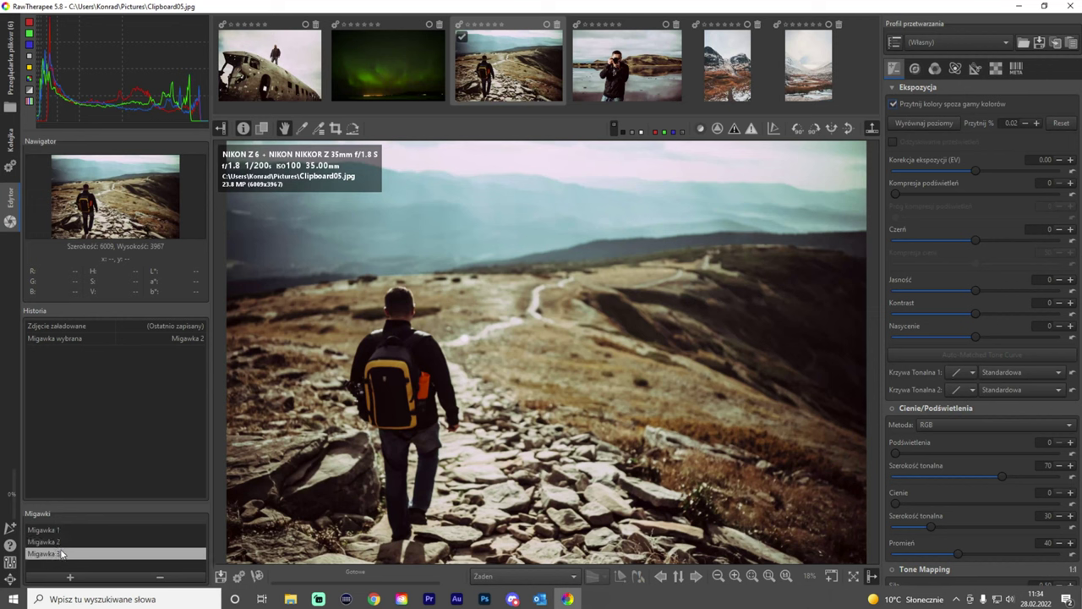
left_click(62, 543)
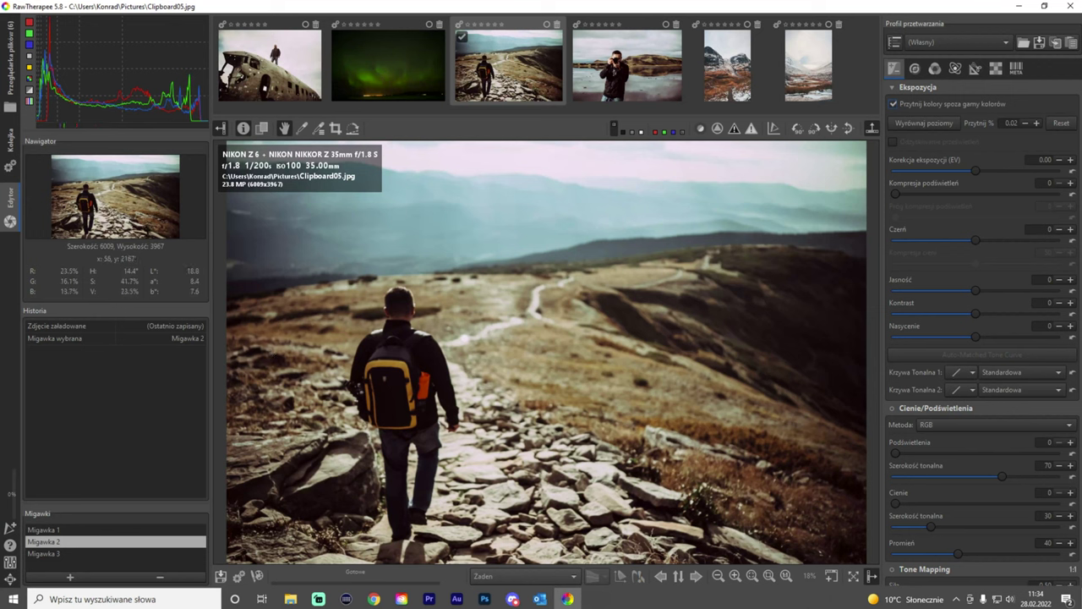
key("alt+Tab")
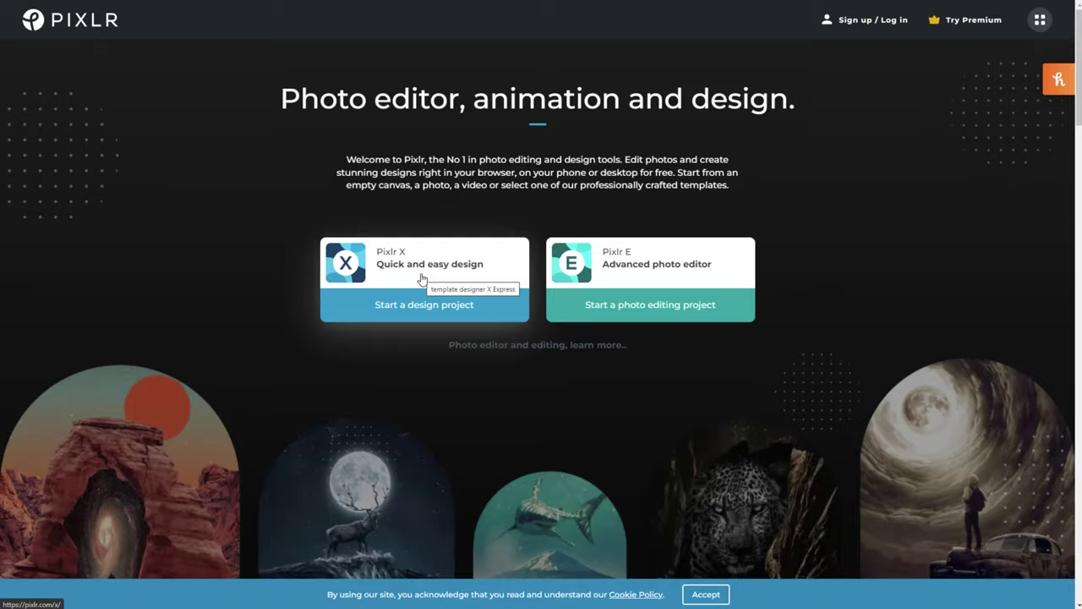
- Launch Pixlr X, dismiss the What's new popup and start loading a photo
left_click(422, 279)
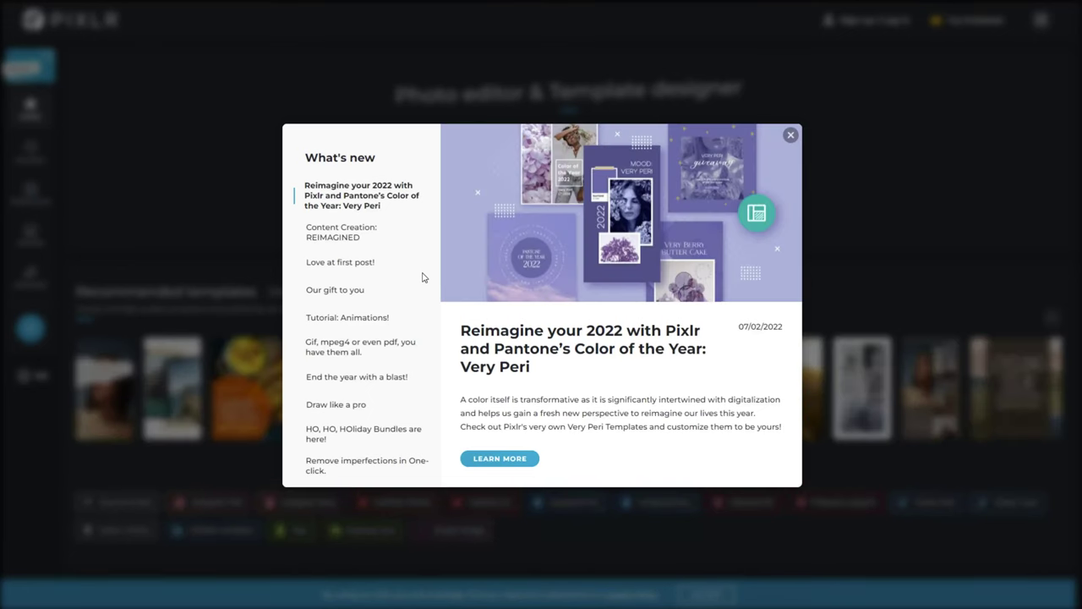
left_click(791, 136)
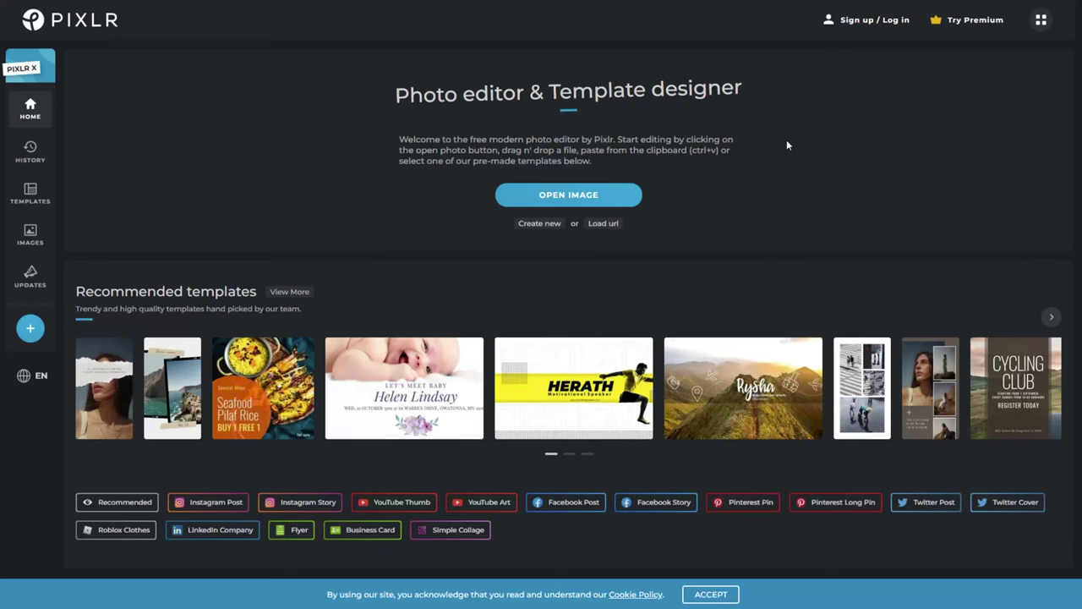
left_click(615, 195)
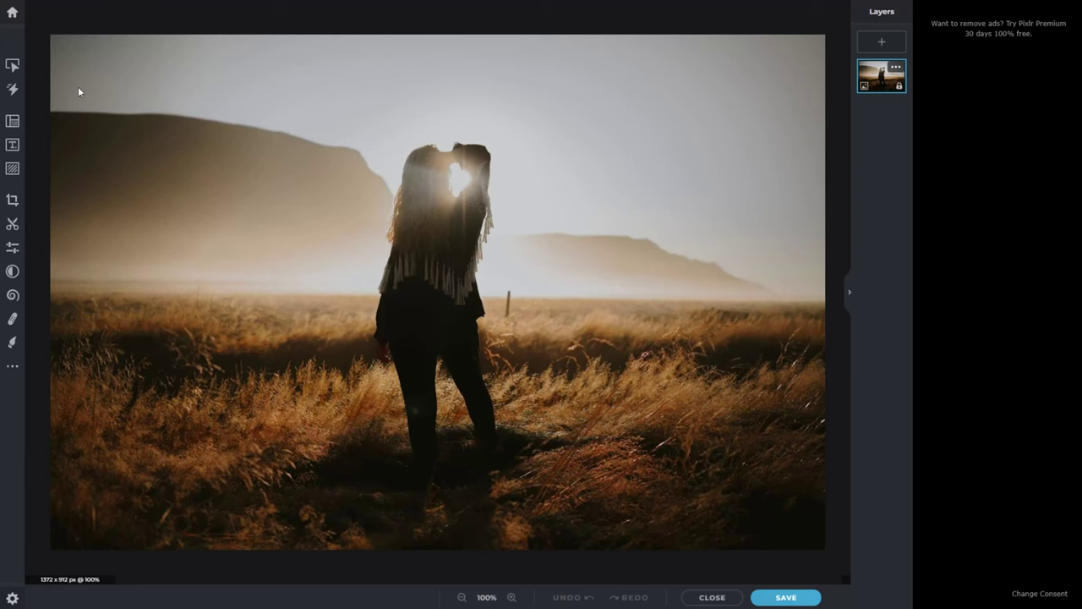
- Browse the arrange, animation, layout, text, elements, crop and cutout tools
left_click(14, 68)
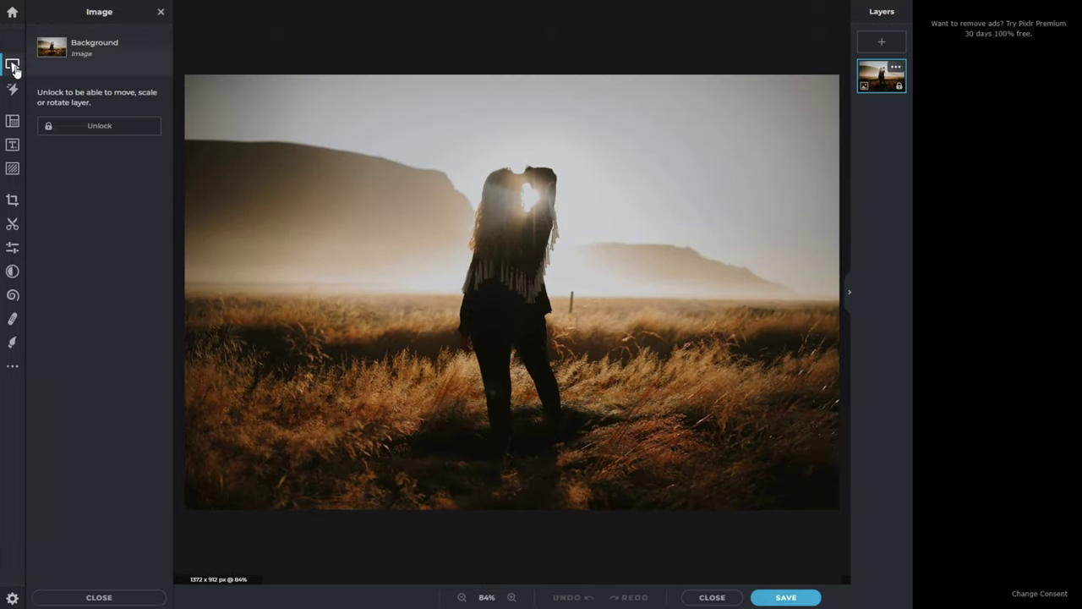
left_click(13, 90)
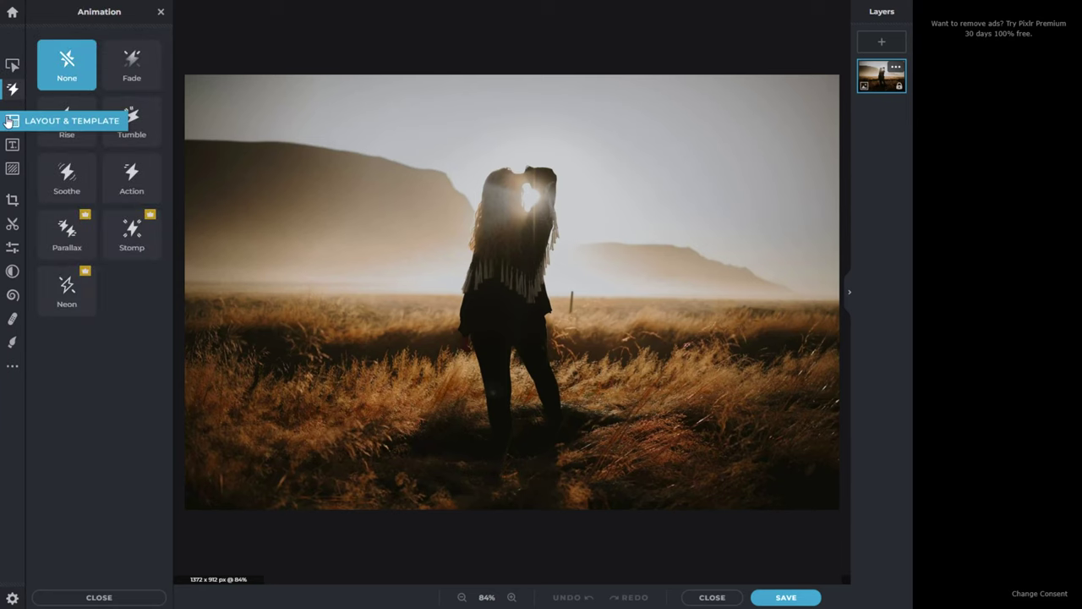
left_click(9, 122)
left_click(15, 144)
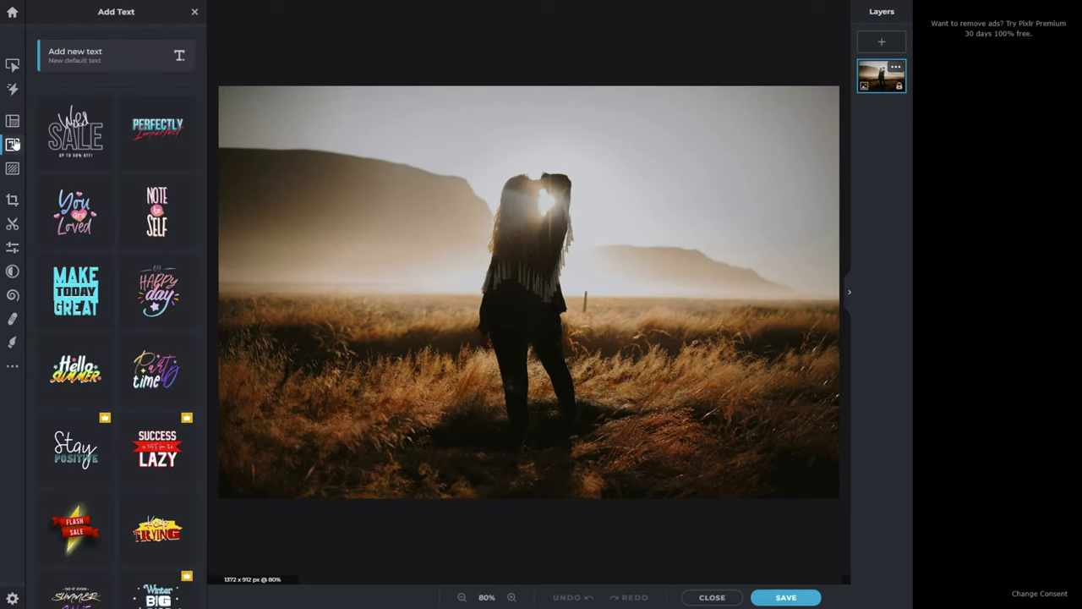
left_click(13, 168)
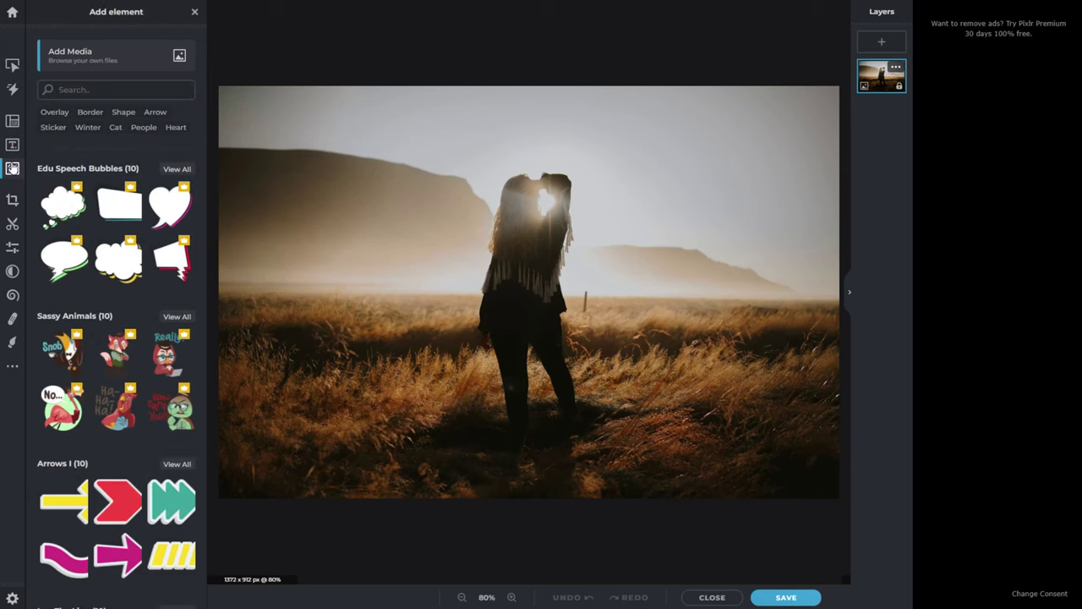
left_click(12, 199)
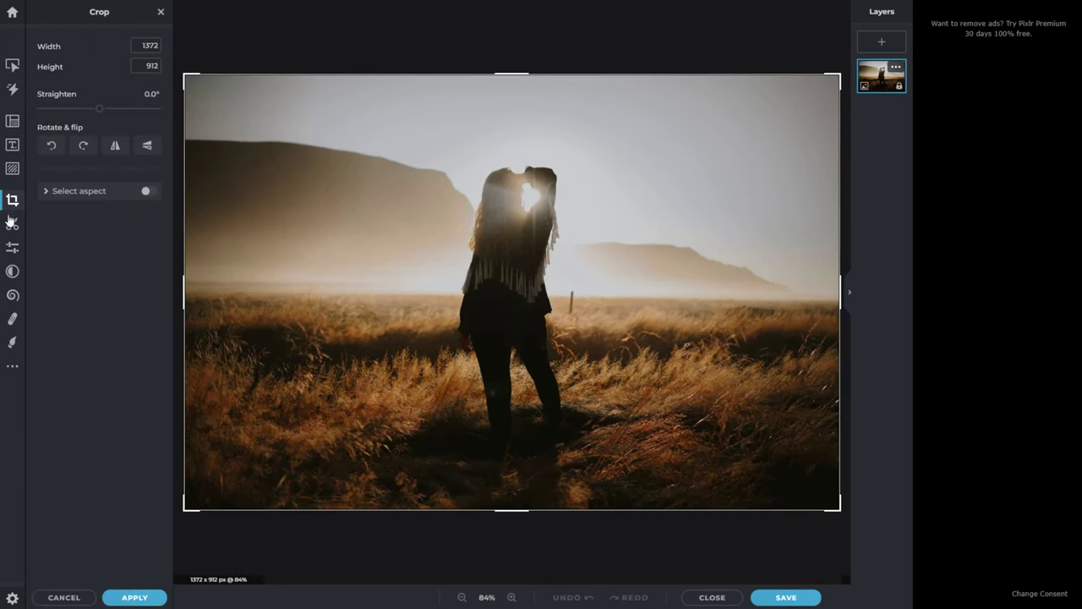
left_click(12, 223)
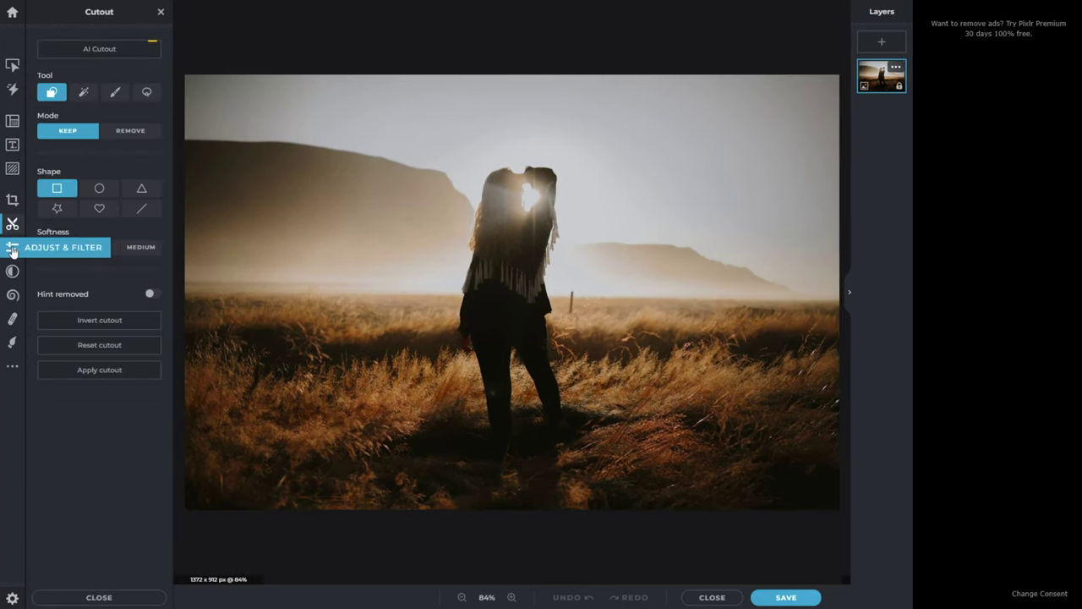
- Browse Adjust & Filter, Effect, Liquify and Draw, then heal the fence post with Spot retouch
left_click(12, 247)
left_click(13, 272)
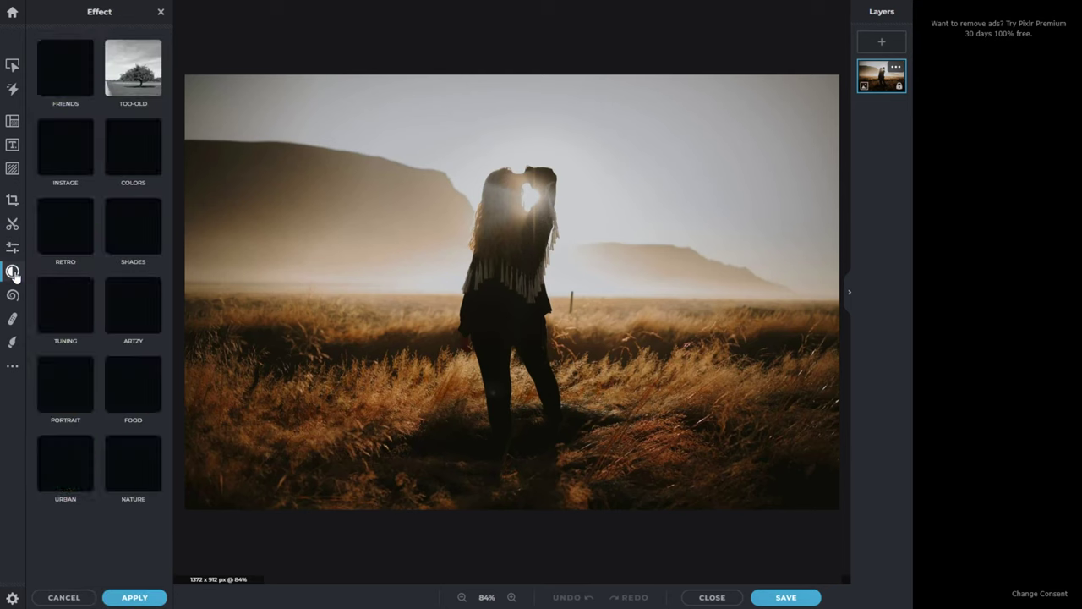
left_click(13, 295)
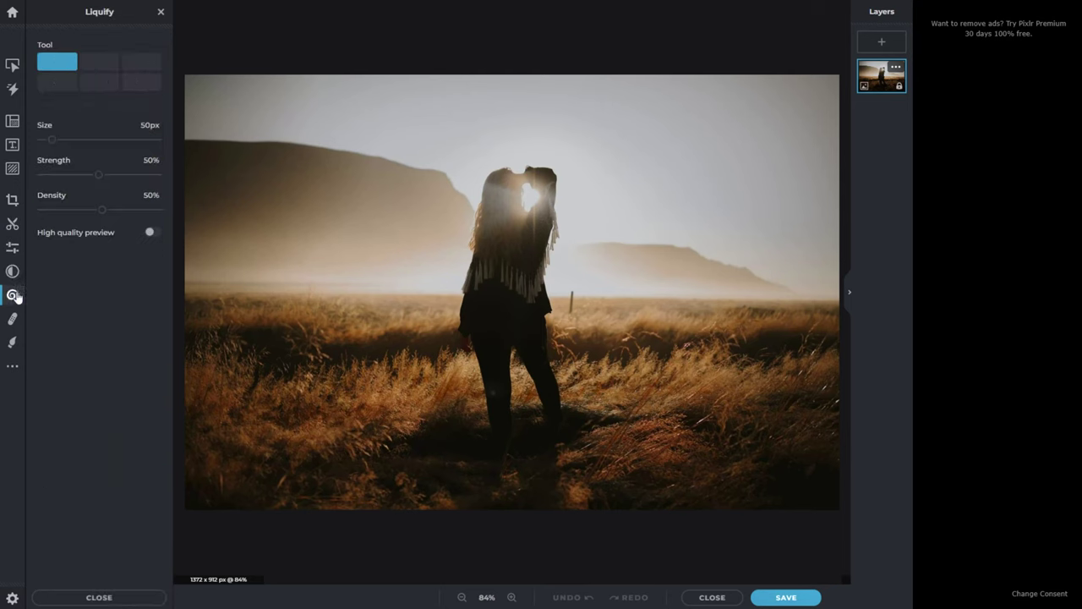
left_click(14, 323)
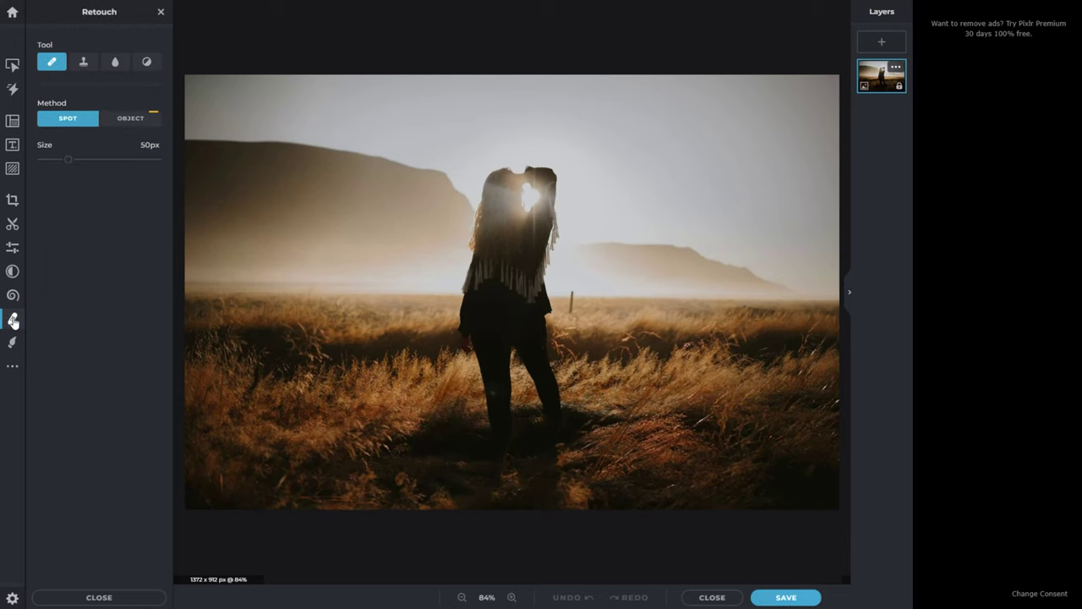
left_click(10, 346)
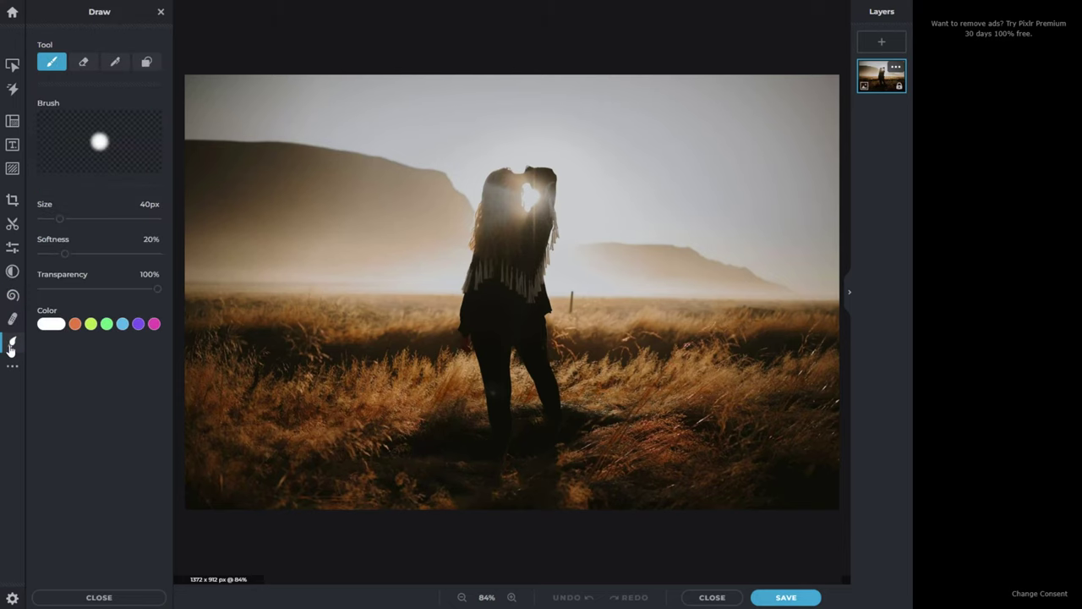
left_click(9, 323)
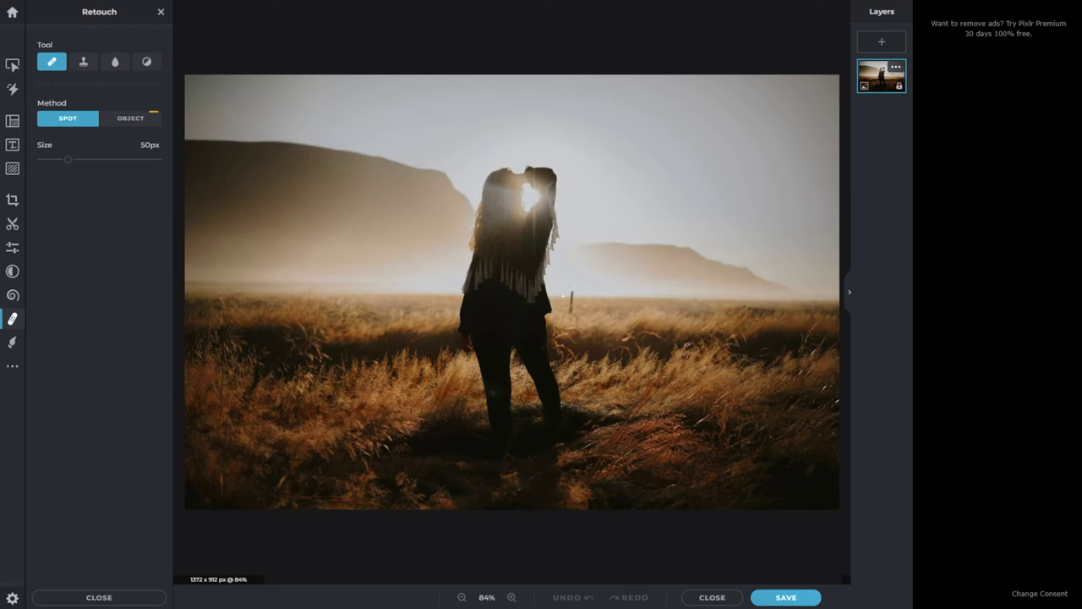
left_click(575, 300)
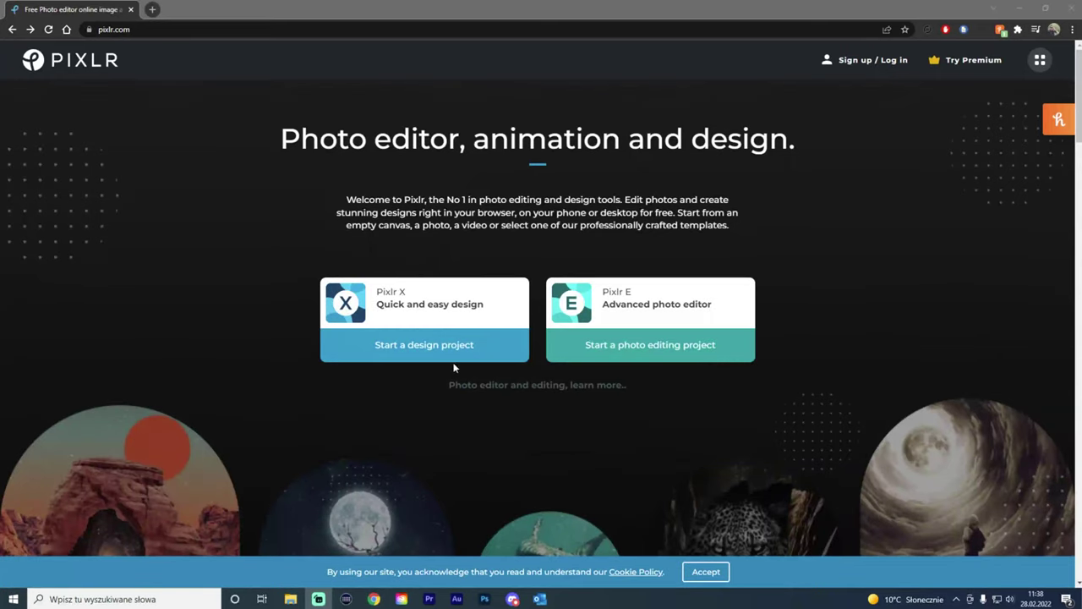
- Open clipboard01.jpg from Latest projects in Pixlr E and select the Crop tool
left_click(634, 305)
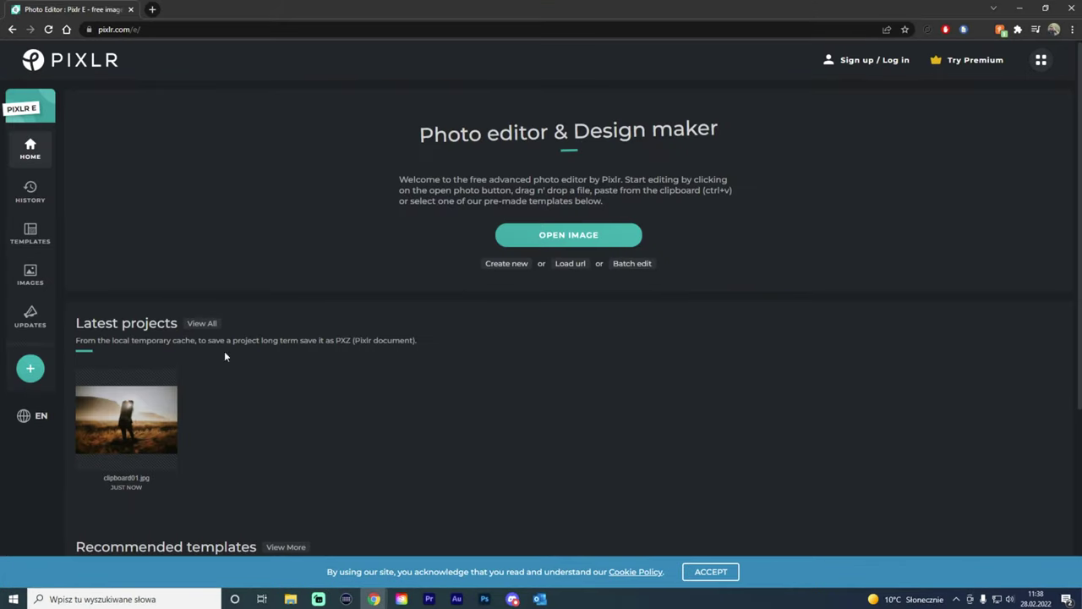
left_click(154, 400)
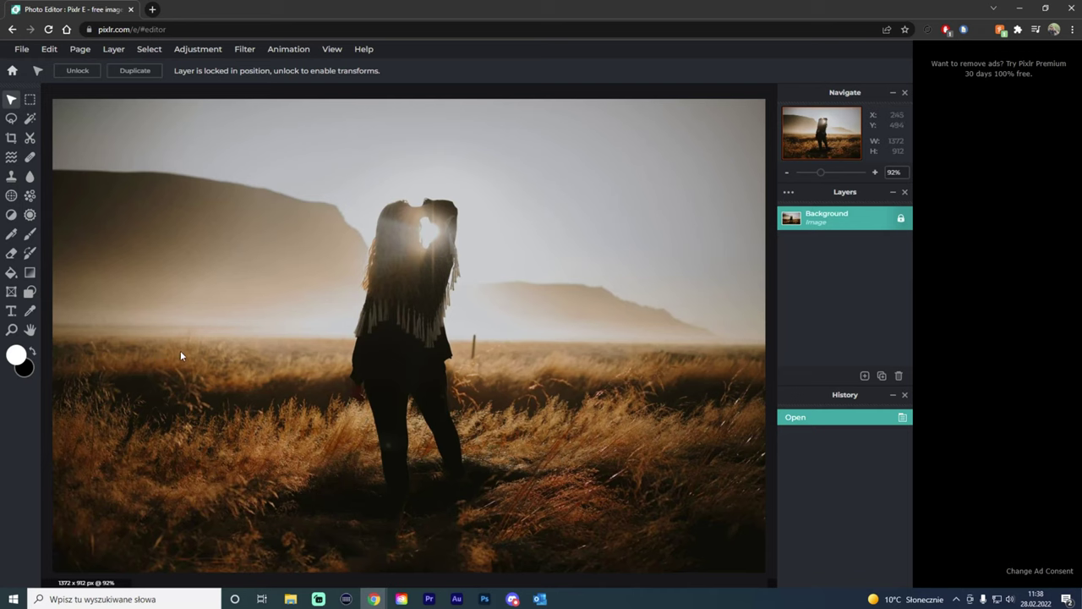
left_click(11, 138)
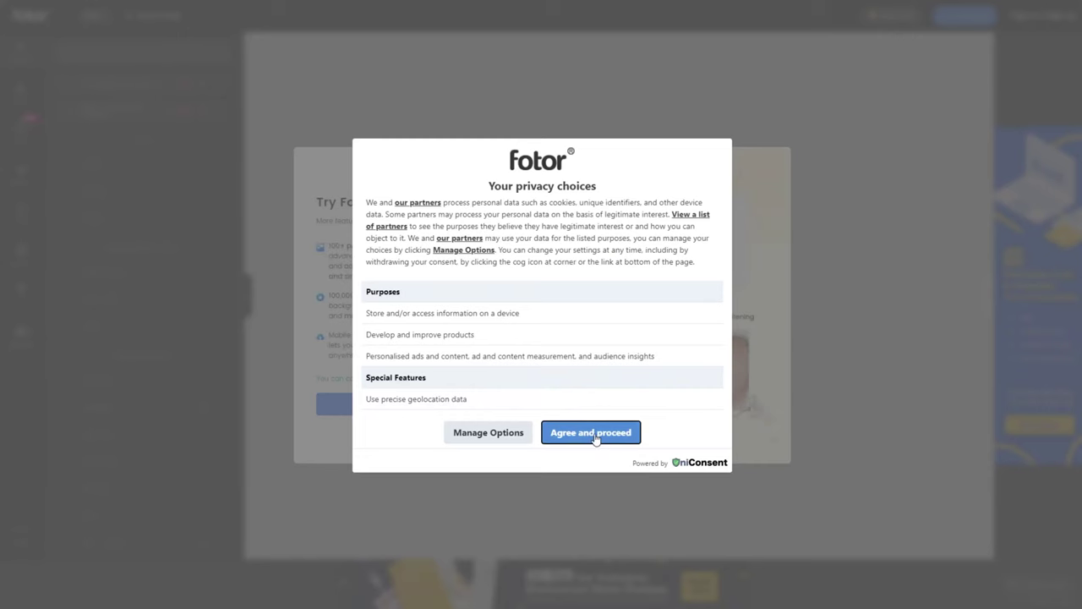
- Accept Fotor's privacy consent, dismiss the Pro trial offer and open the Clipboard02 plane-wreck photo
left_click(596, 434)
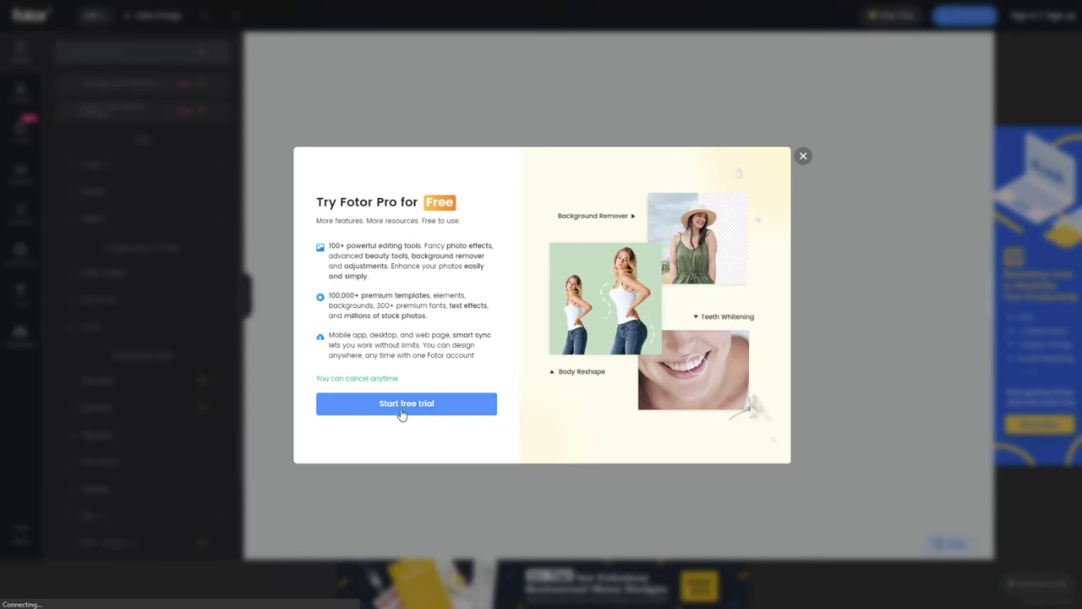
left_click(805, 157)
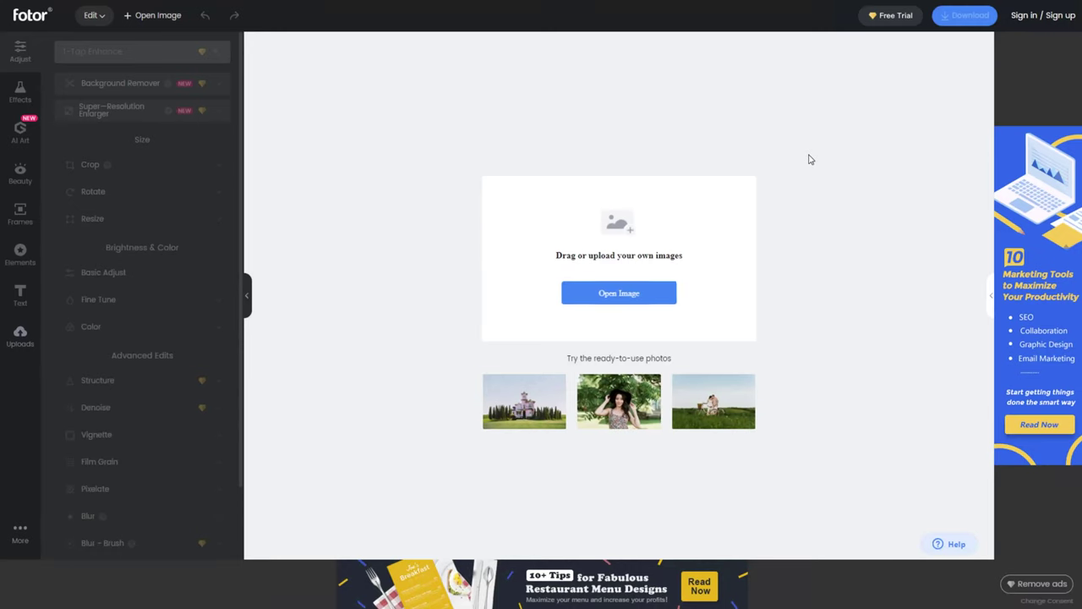
left_click(637, 294)
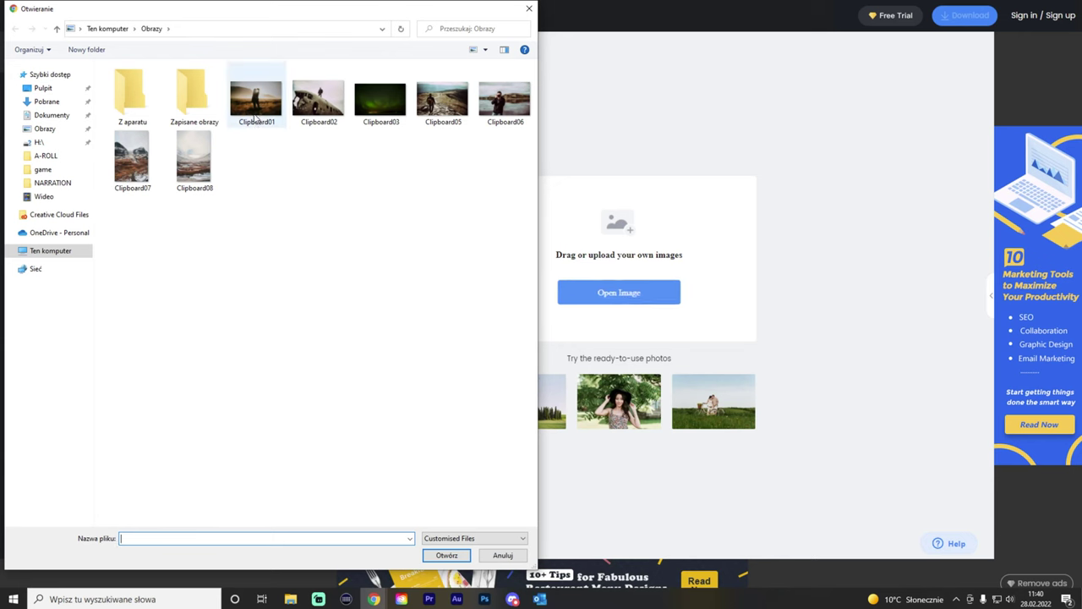
double_click(331, 99)
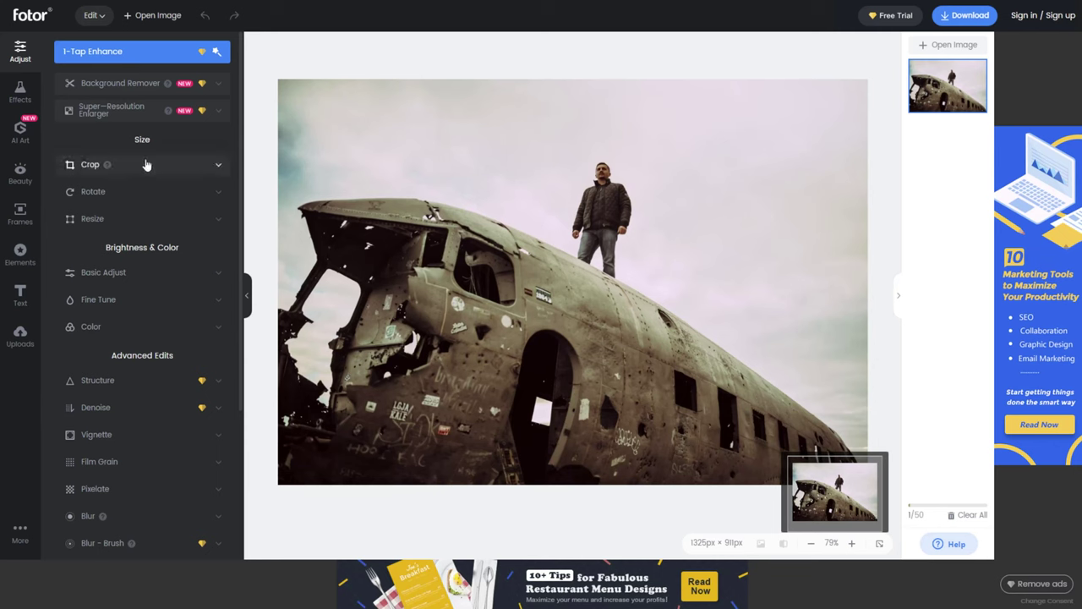
- Browse the Effects, AI Art, Beauty, Frames, Elements, Text and Uploads panels, then return to Adjust
left_click(21, 94)
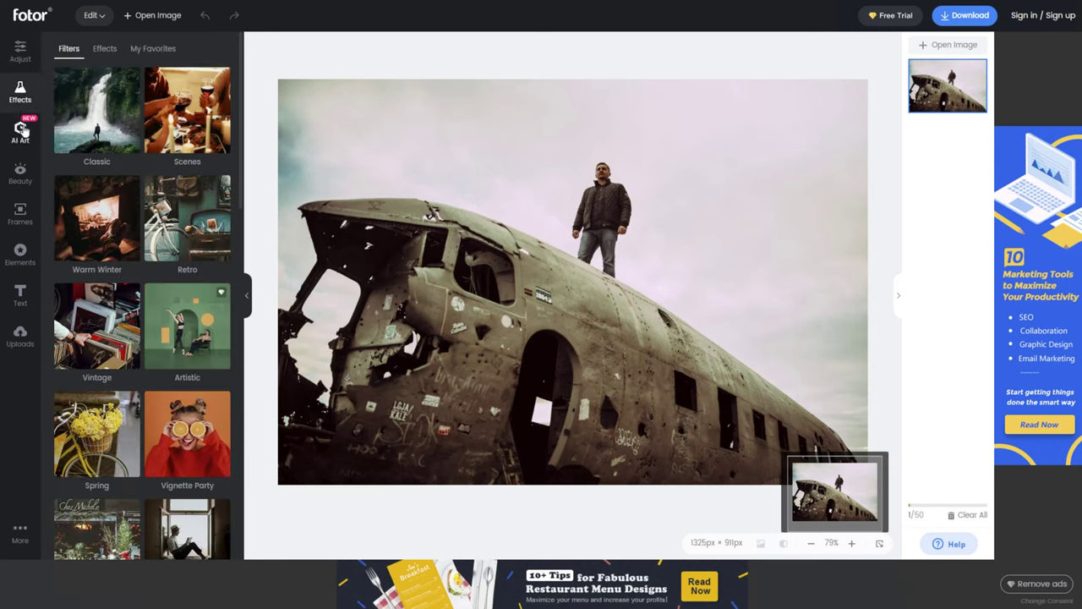
left_click(18, 136)
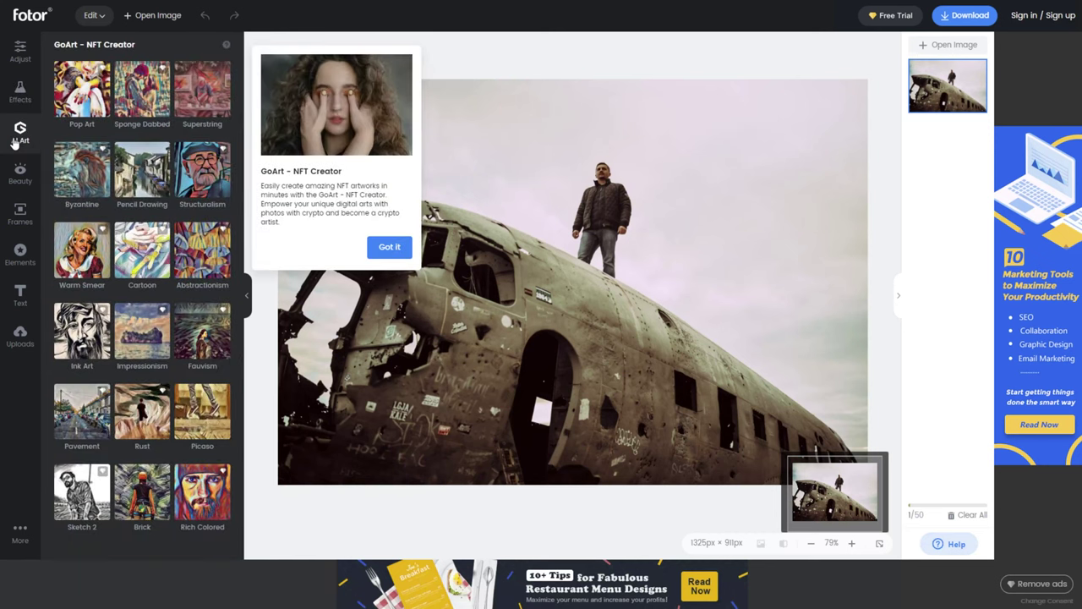
left_click(19, 175)
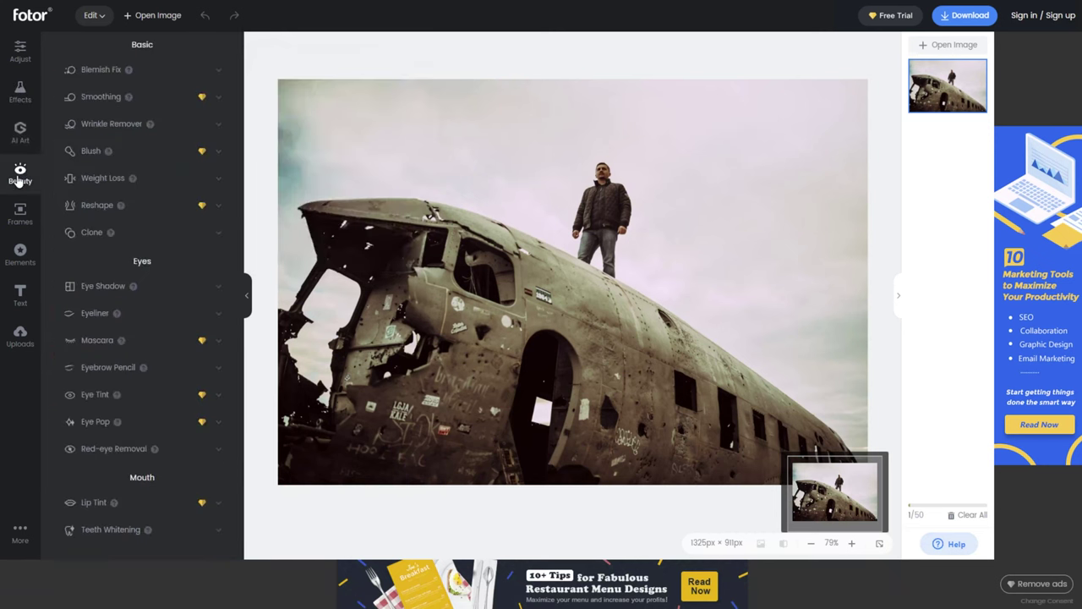
left_click(21, 211)
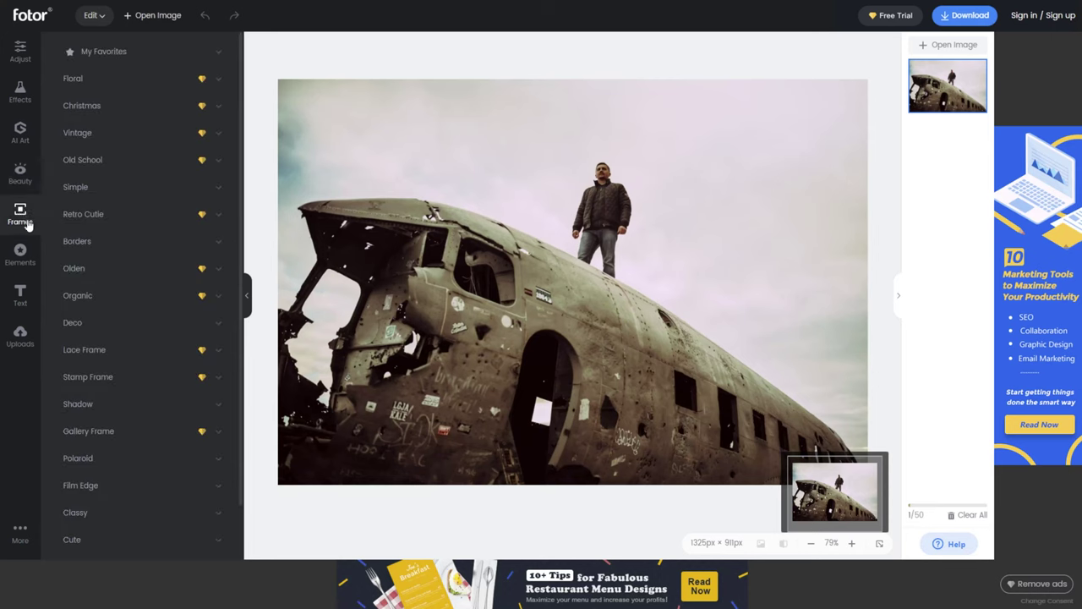
left_click(26, 262)
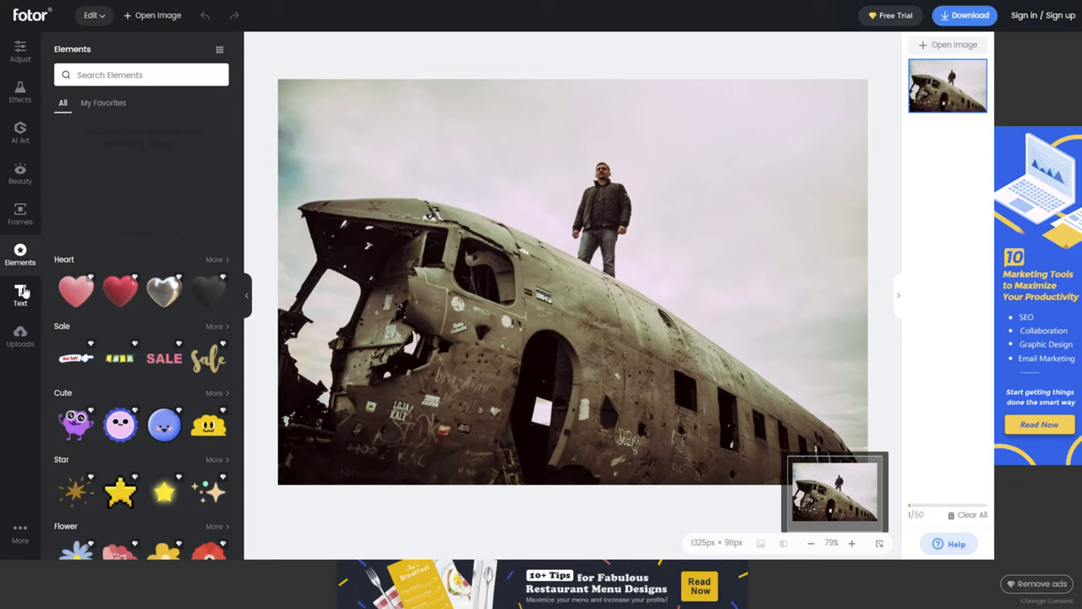
left_click(23, 292)
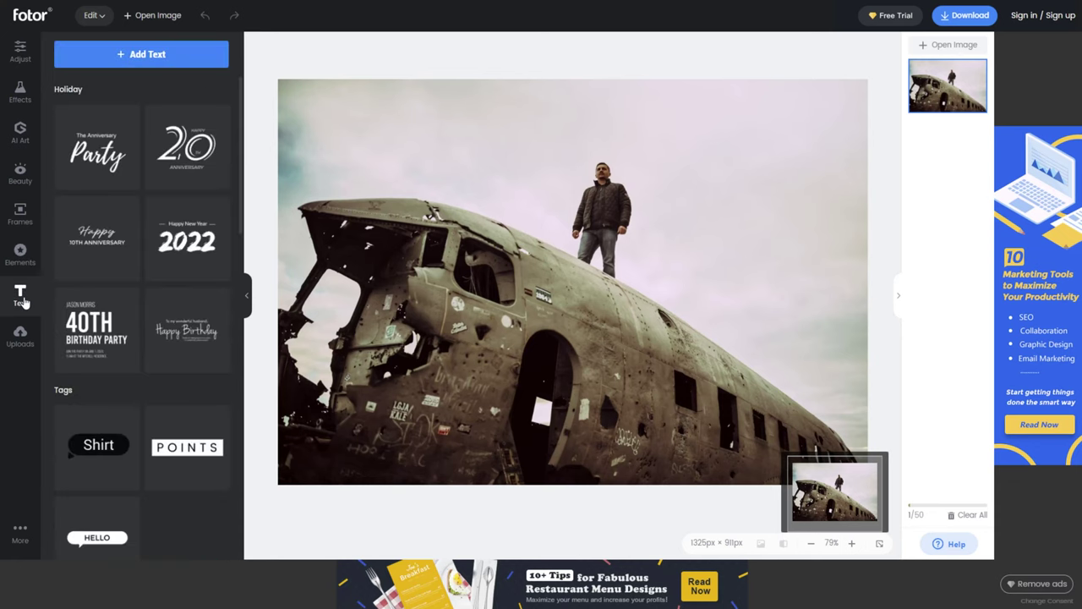
left_click(18, 335)
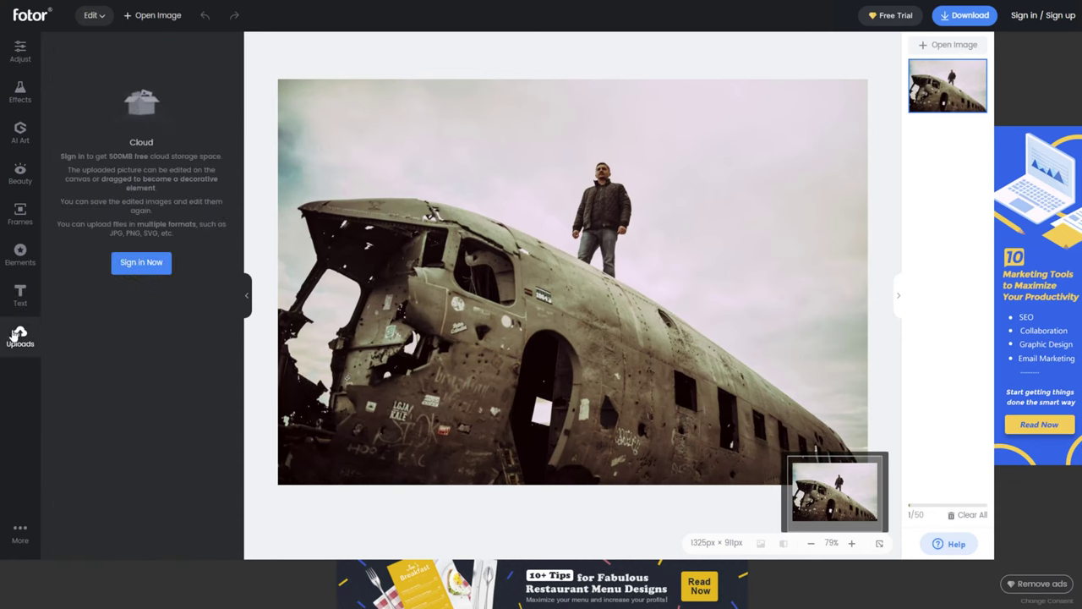
left_click(19, 53)
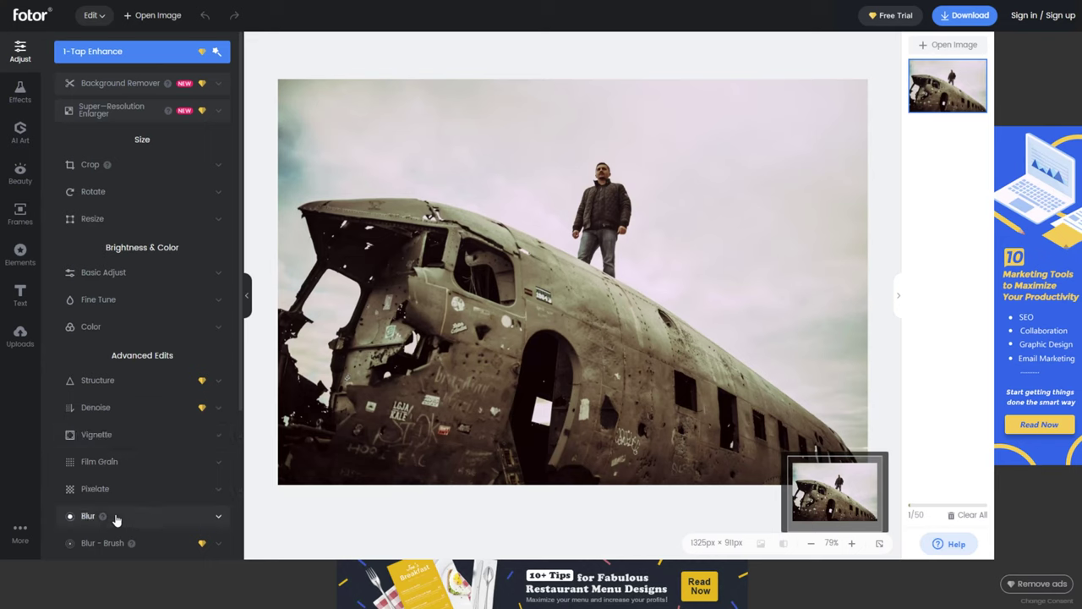
scroll(123, 530, "down", 2)
scroll(121, 534, "down", 1)
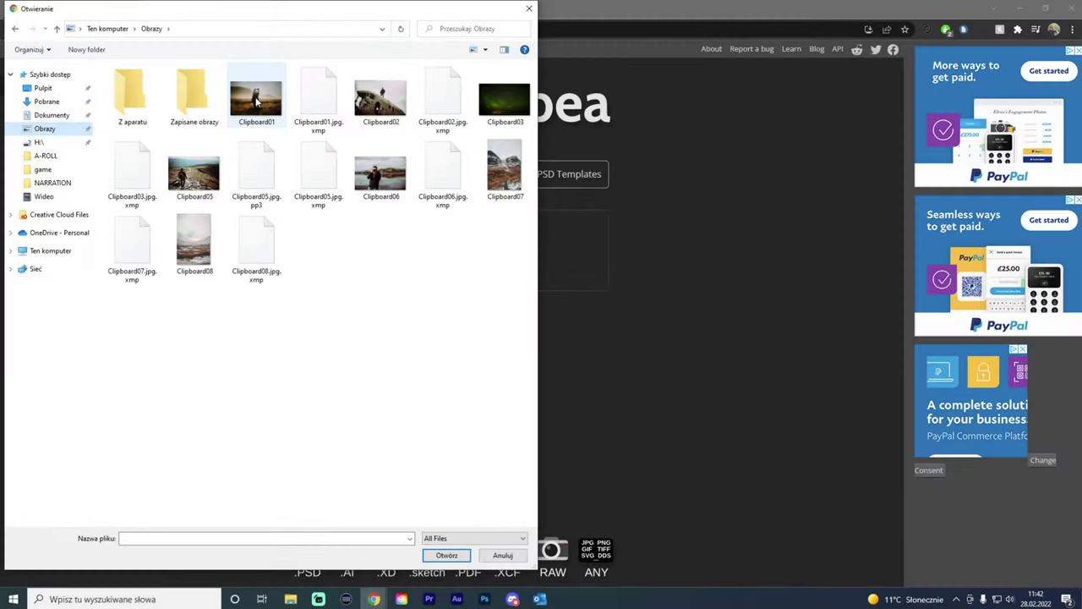
- Open Clipboard05 and view the move, selection, lasso, magic wand, crop and eyedropper tool flyouts
double_click(194, 173)
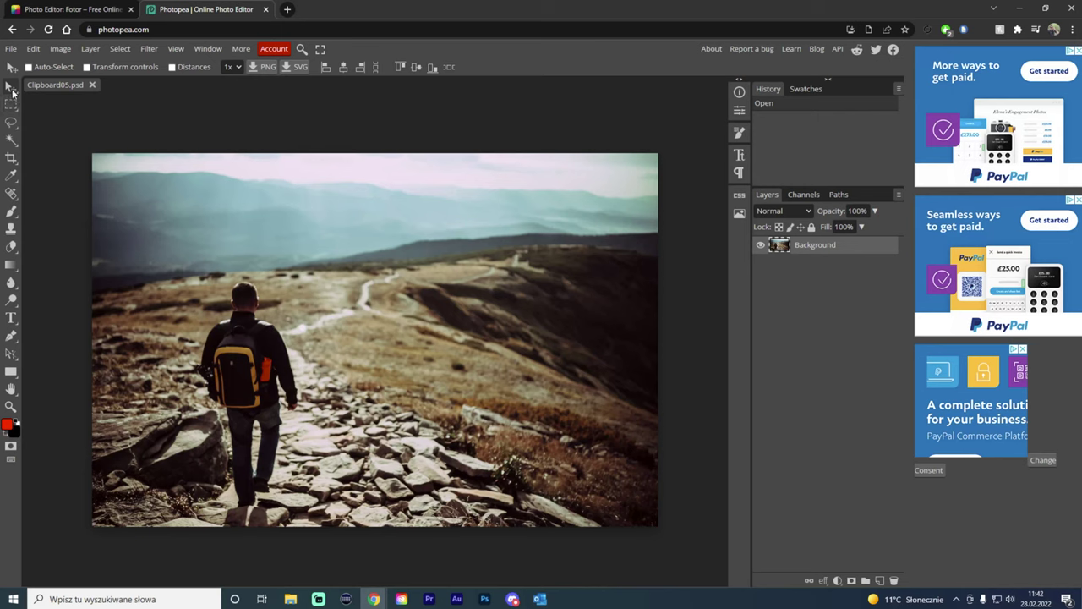
right_click(12, 91)
left_click(13, 105)
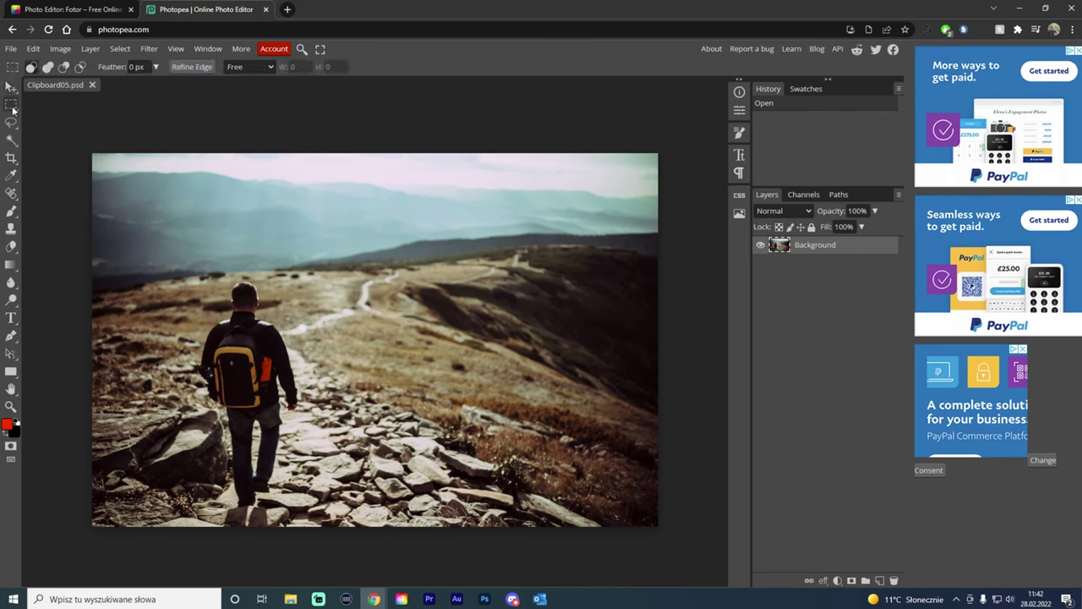
right_click(12, 106)
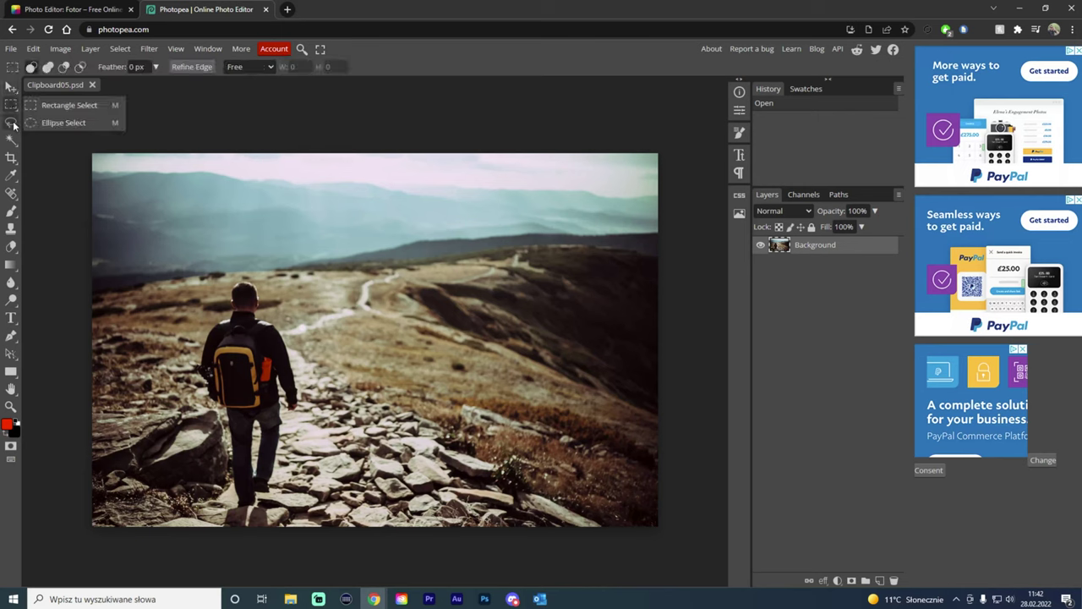
right_click(11, 123)
right_click(10, 141)
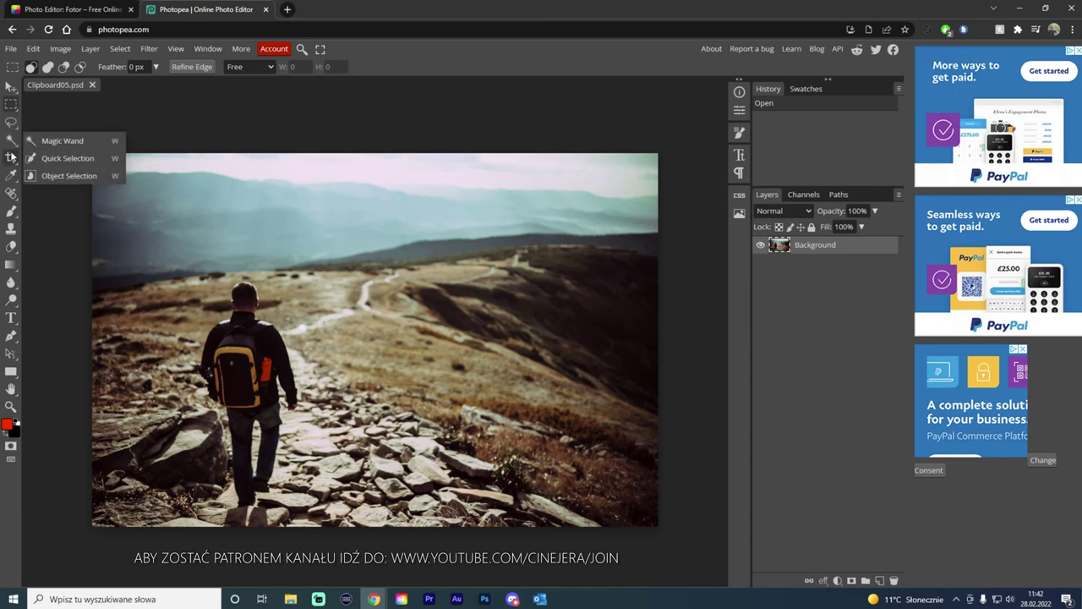
right_click(11, 158)
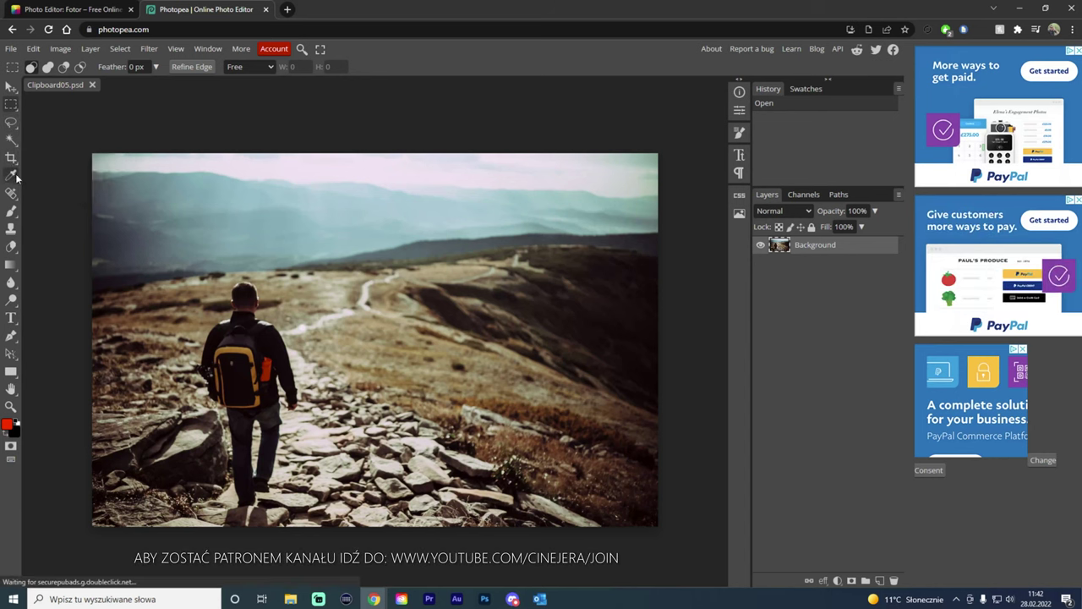
right_click(11, 175)
- View the healing, brush, eraser, gradient and blur flyouts, then browse Edit and deselect the canvas
right_click(12, 193)
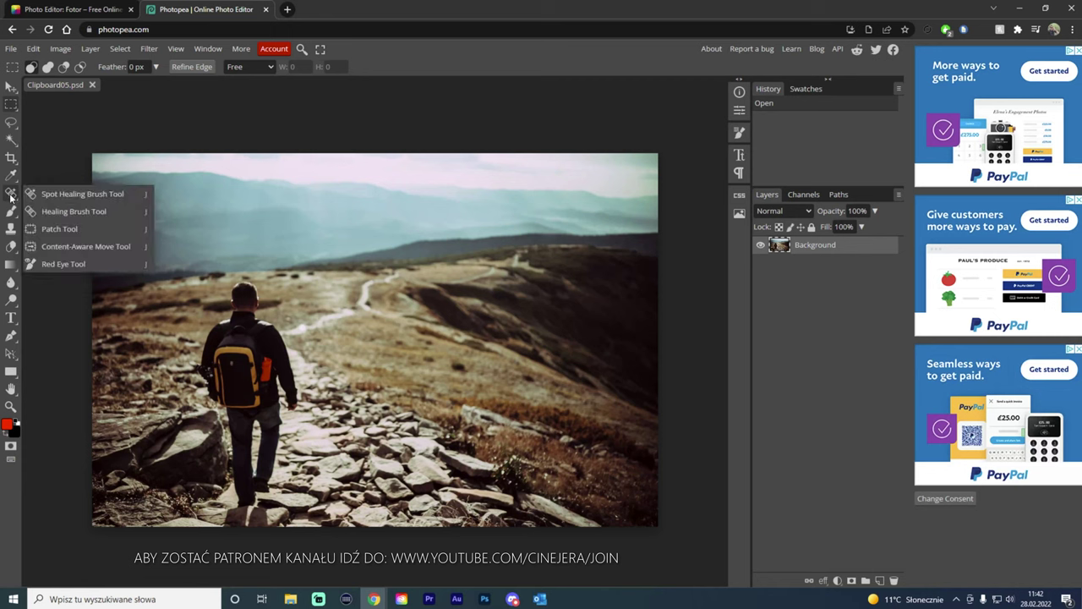
right_click(10, 213)
right_click(11, 230)
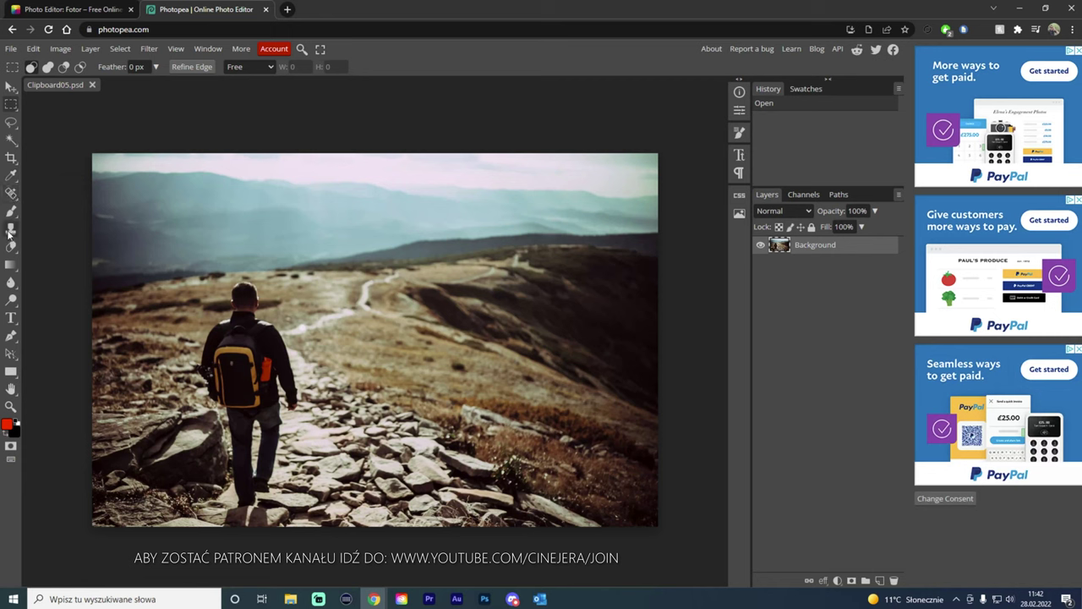
right_click(9, 248)
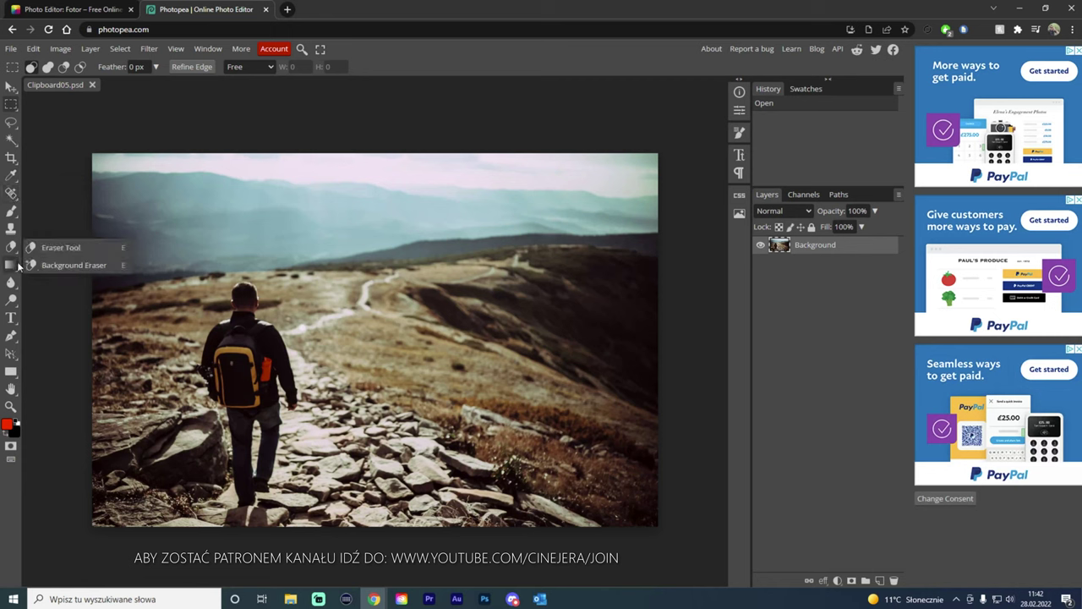
right_click(11, 268)
right_click(11, 283)
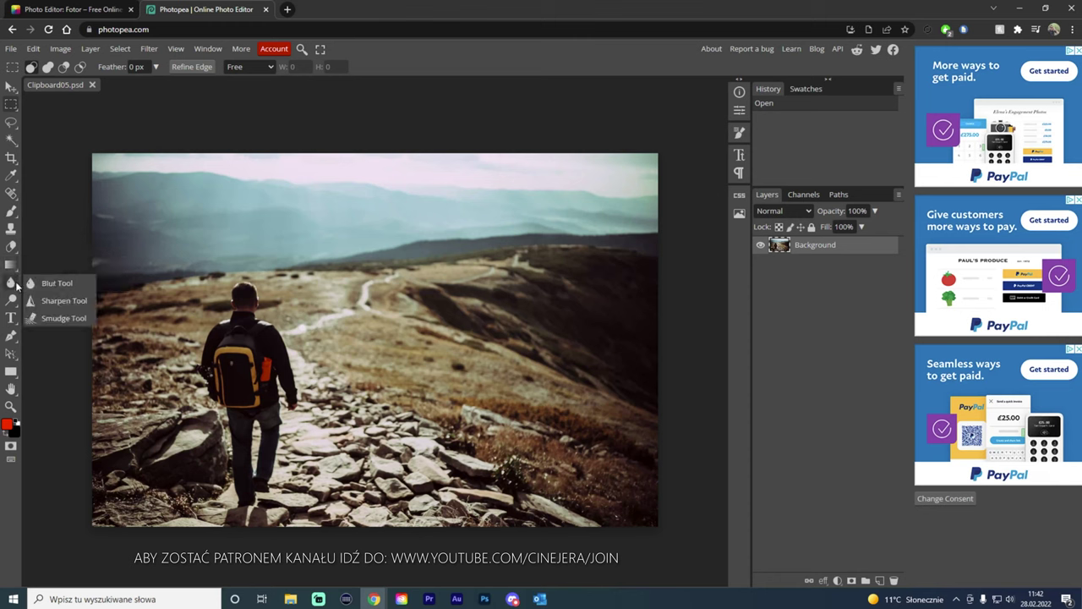
left_click(35, 49)
mouse_move(60, 49)
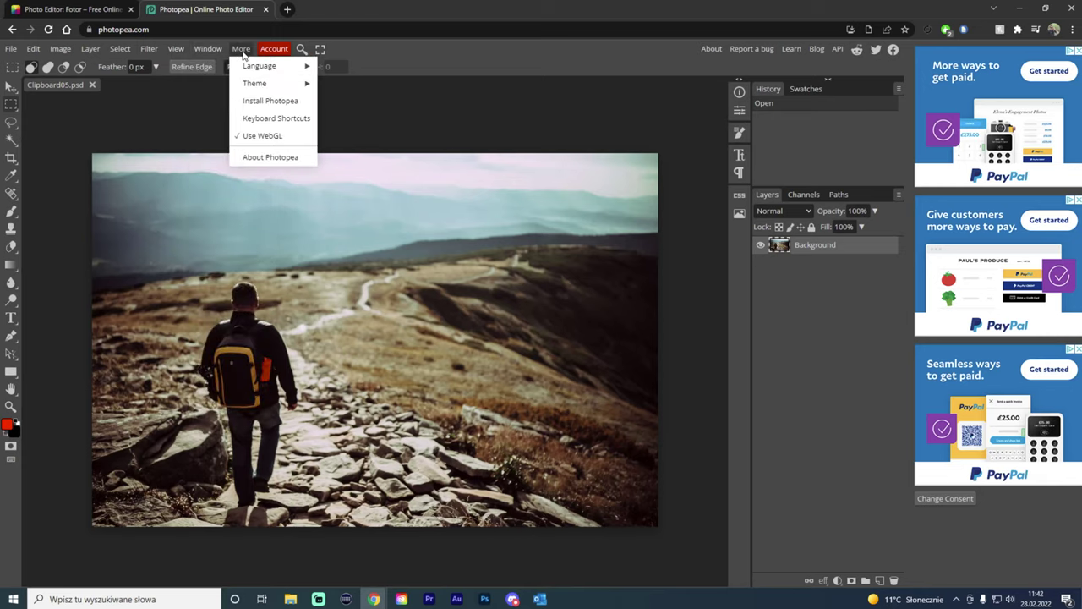
left_click(165, 140)
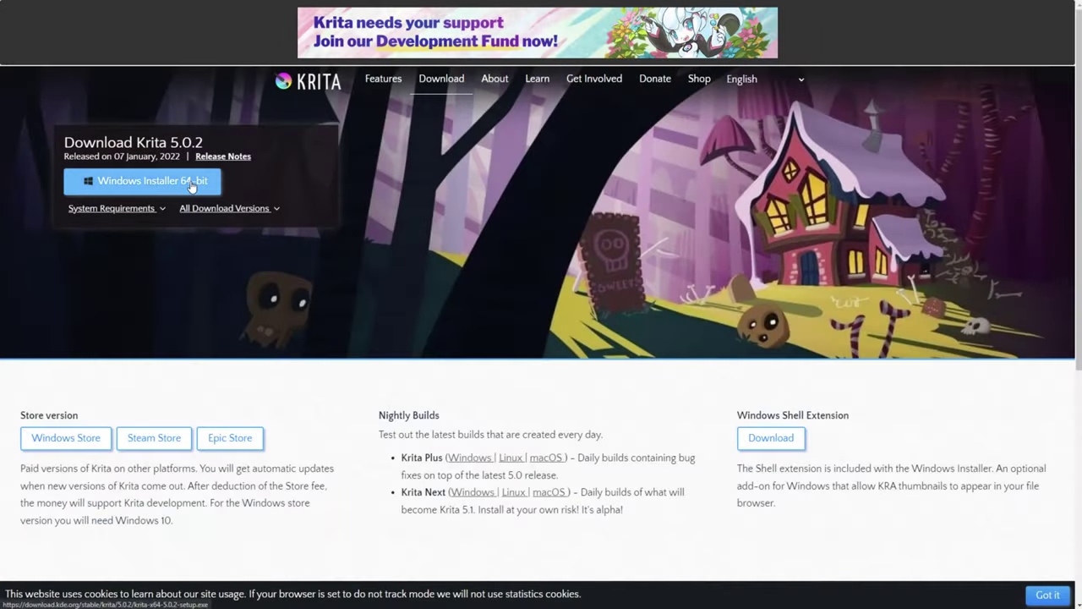
- Download the Krita Windows 64-bit installer and open Clipboard08.jpg in Krita
left_click(192, 182)
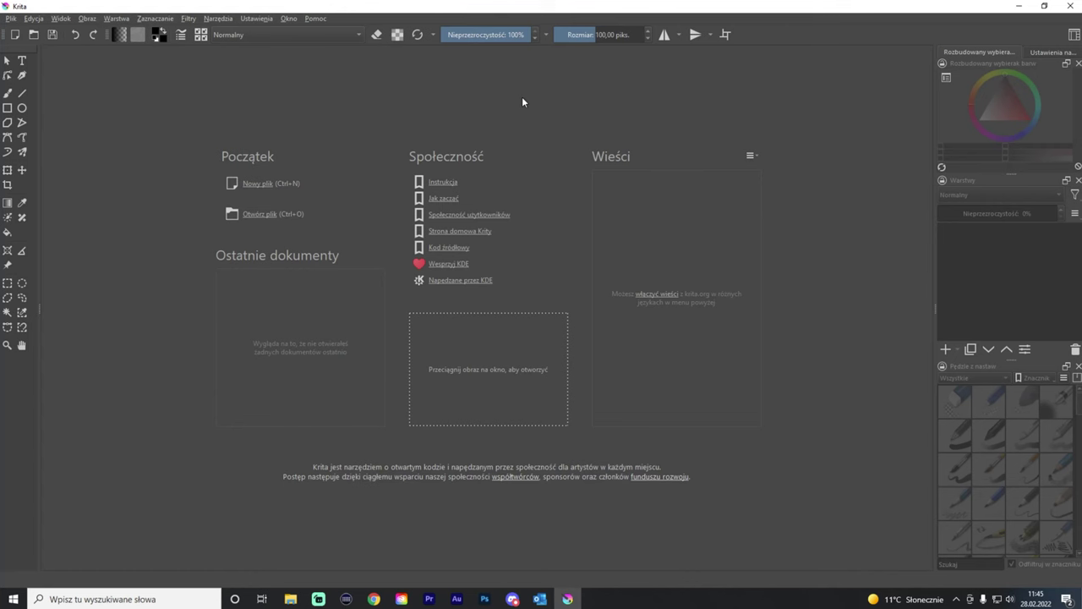
left_click(262, 214)
double_click(175, 183)
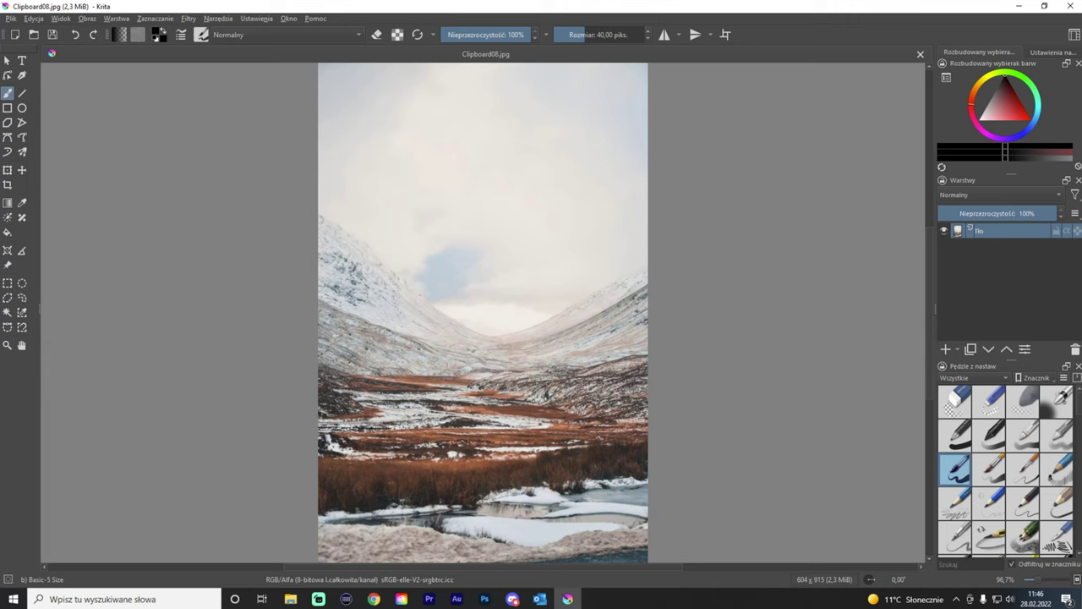
- Browse Krita's Warstwa and Pomoc menus and try the crop and rectangle tools
left_click(429, 599)
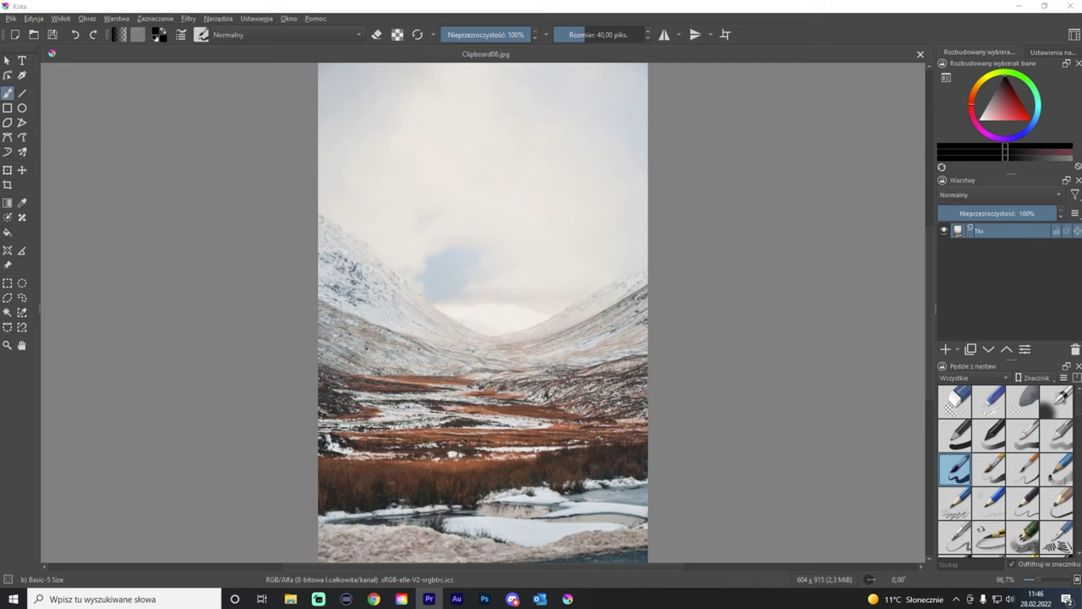
key("alt+Tab")
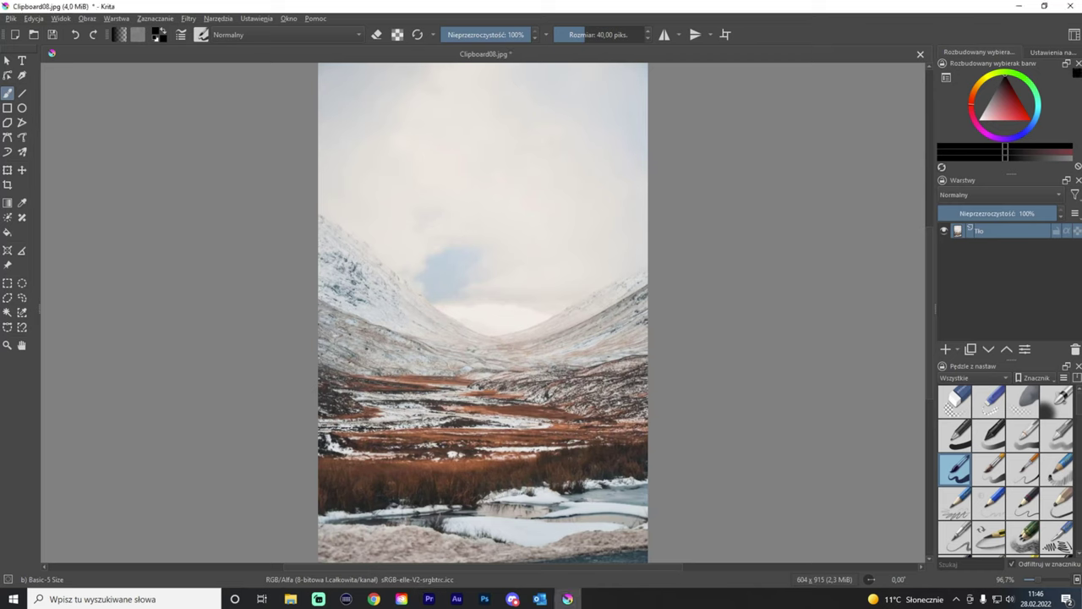
left_click(119, 18)
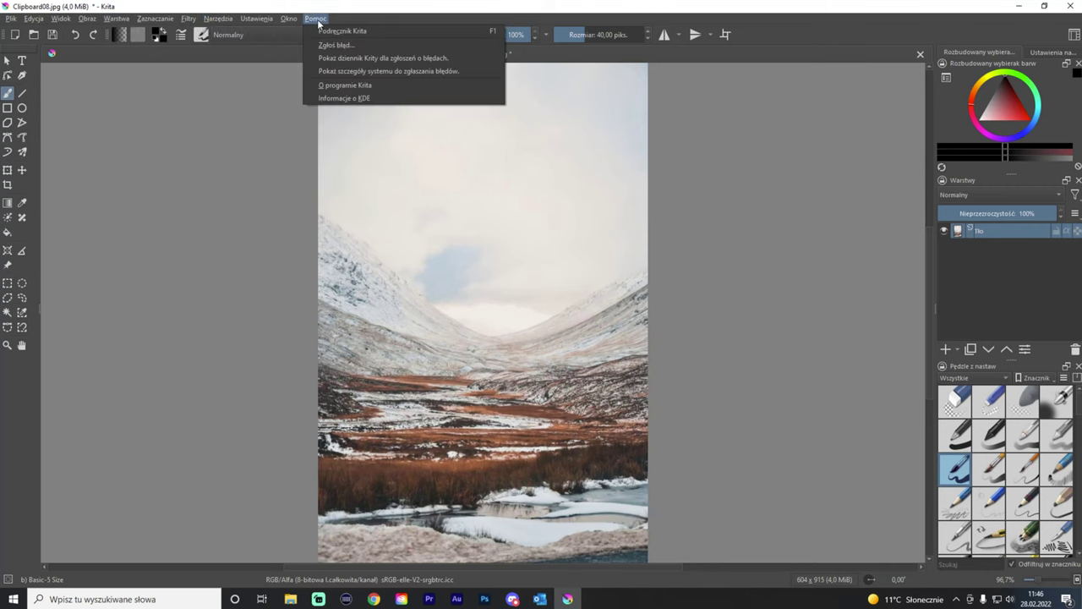
left_click(199, 119)
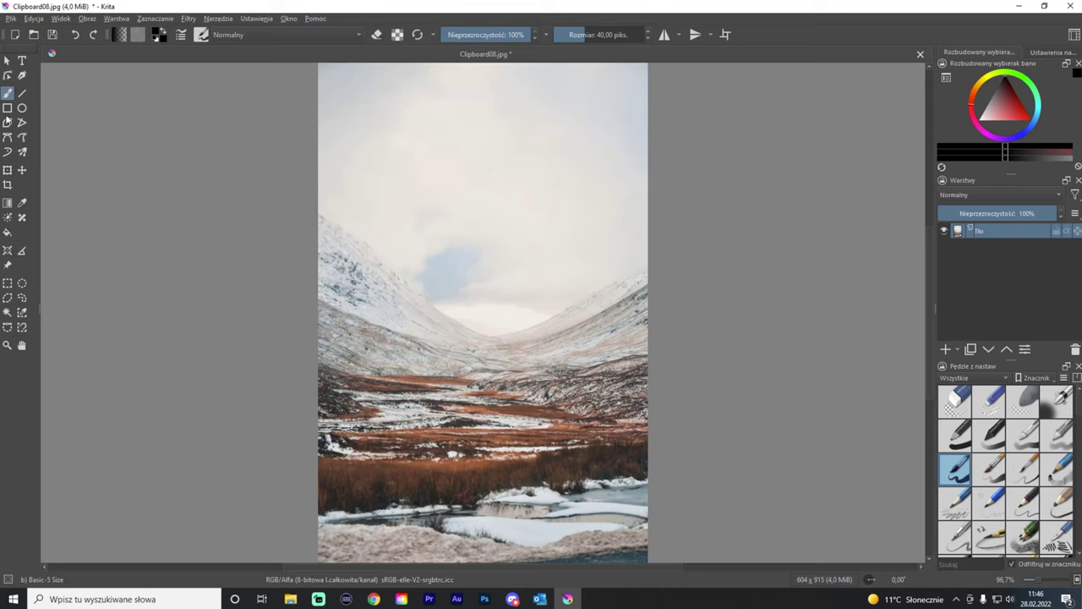
left_click(8, 185)
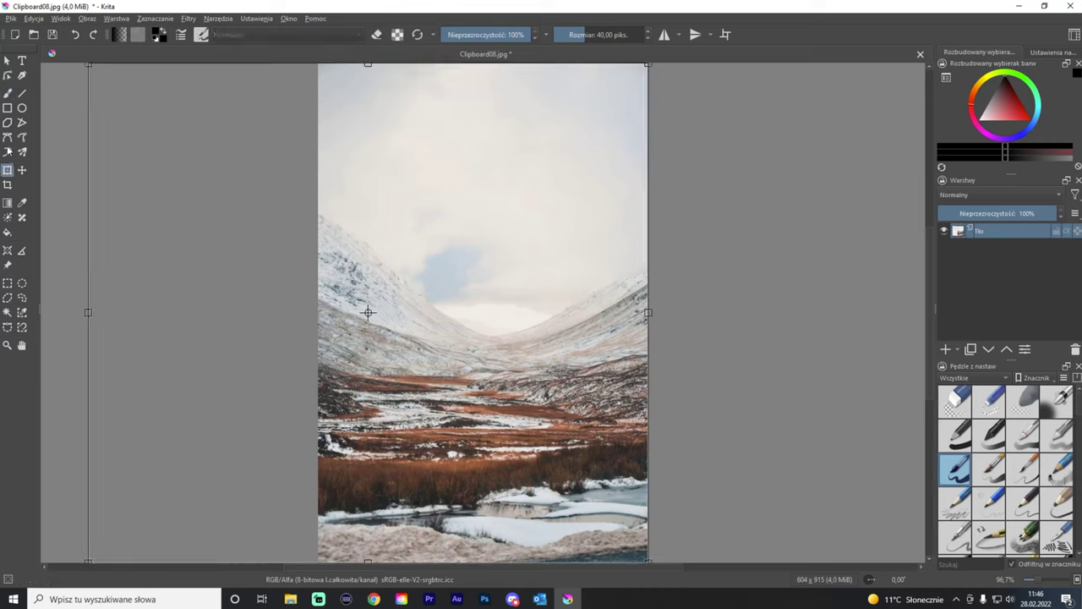
left_click(8, 108)
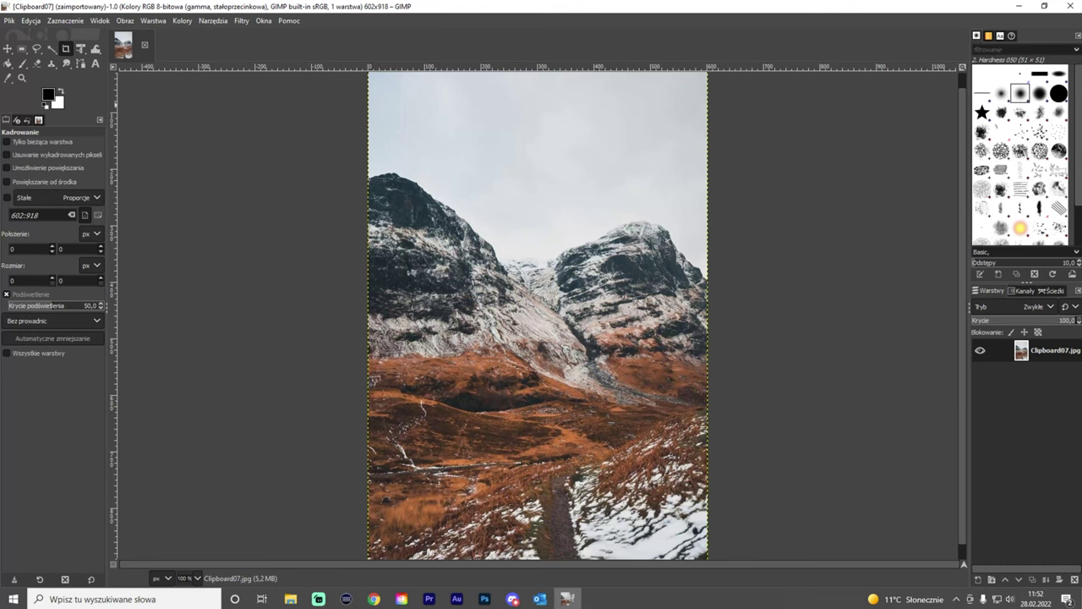
key("alt+Tab")
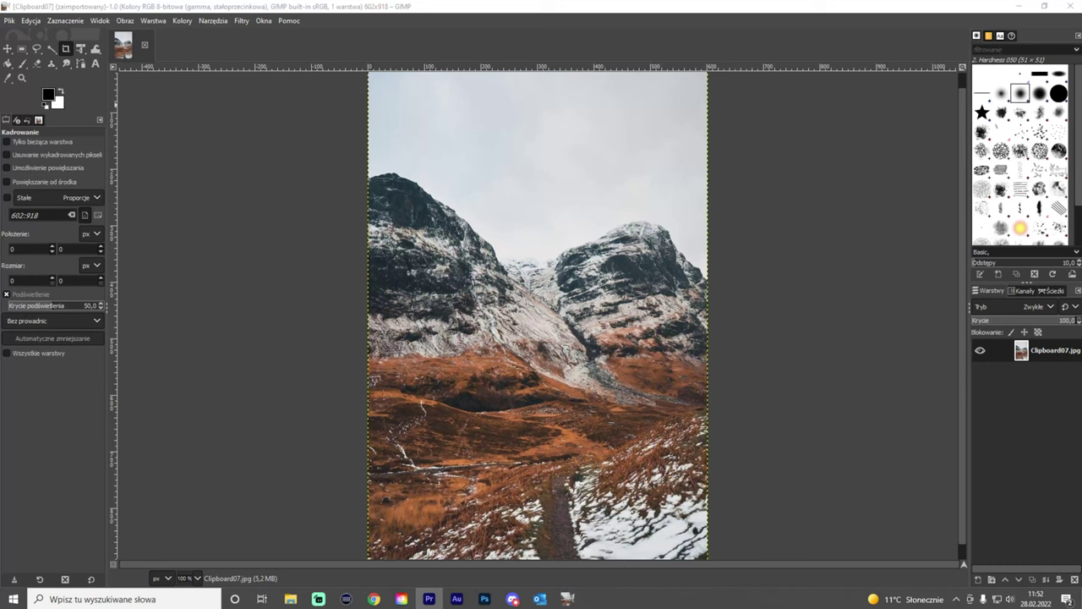
left_click(189, 377)
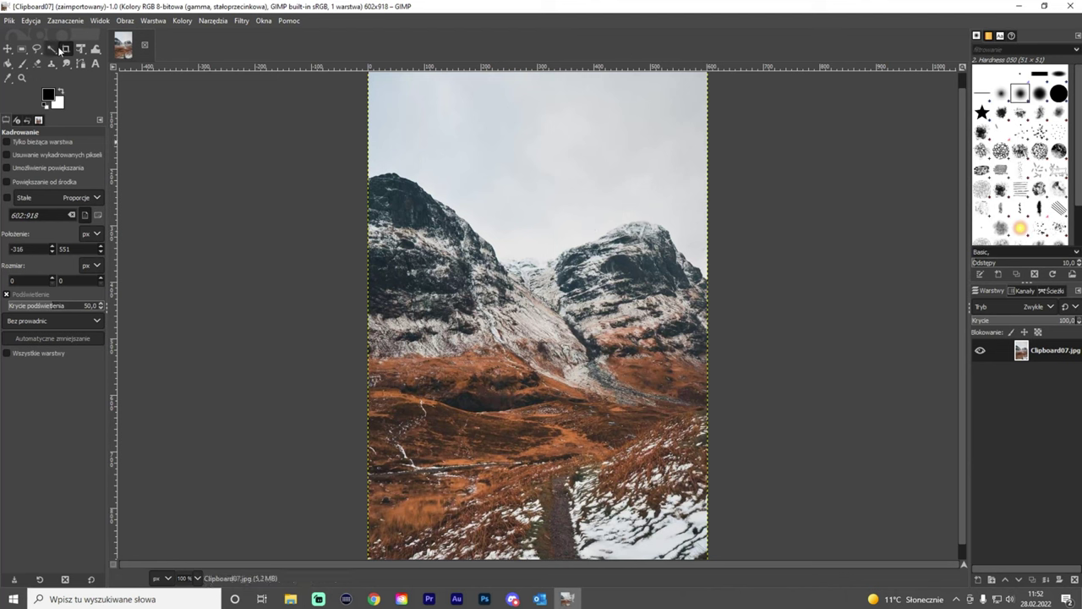
left_click(23, 64)
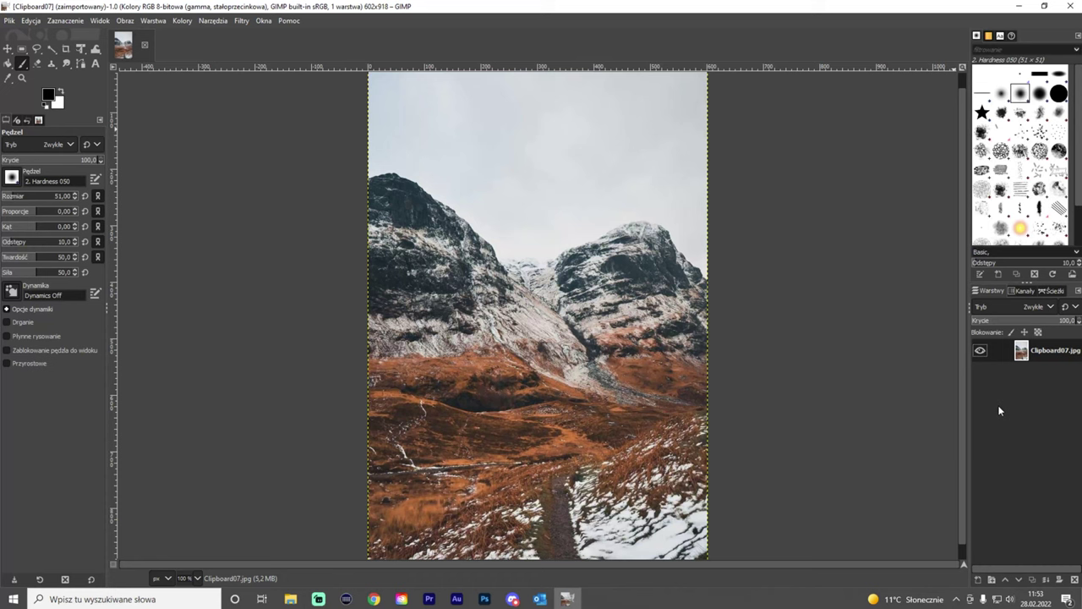
left_click(10, 20)
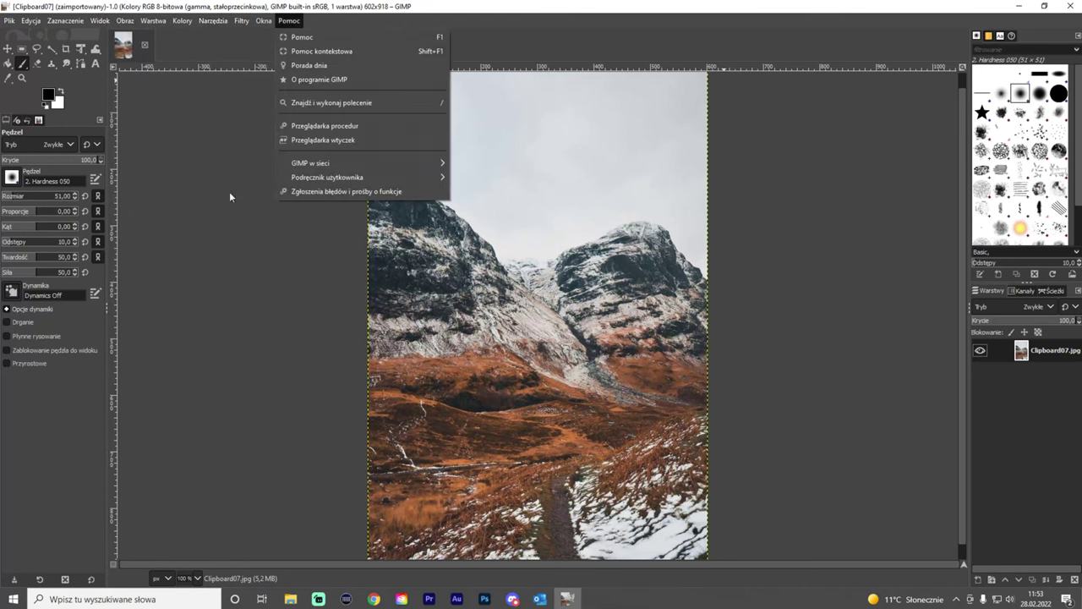
left_click(230, 193)
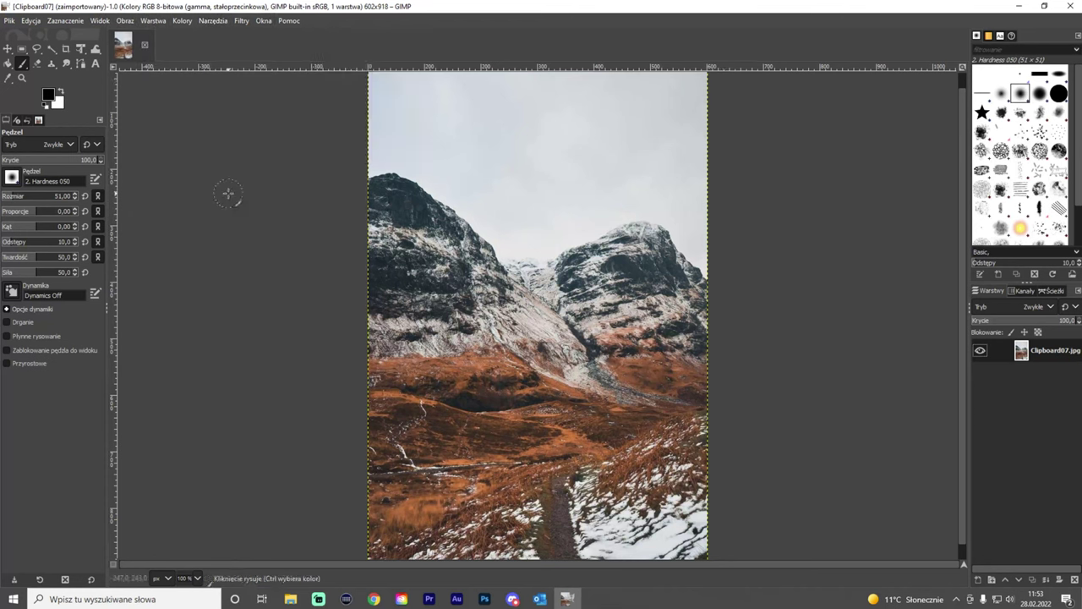
- Search actions for 'rozmycie' and apply Rozmycie kafelkowe tile blur at radius 5
key("slash")
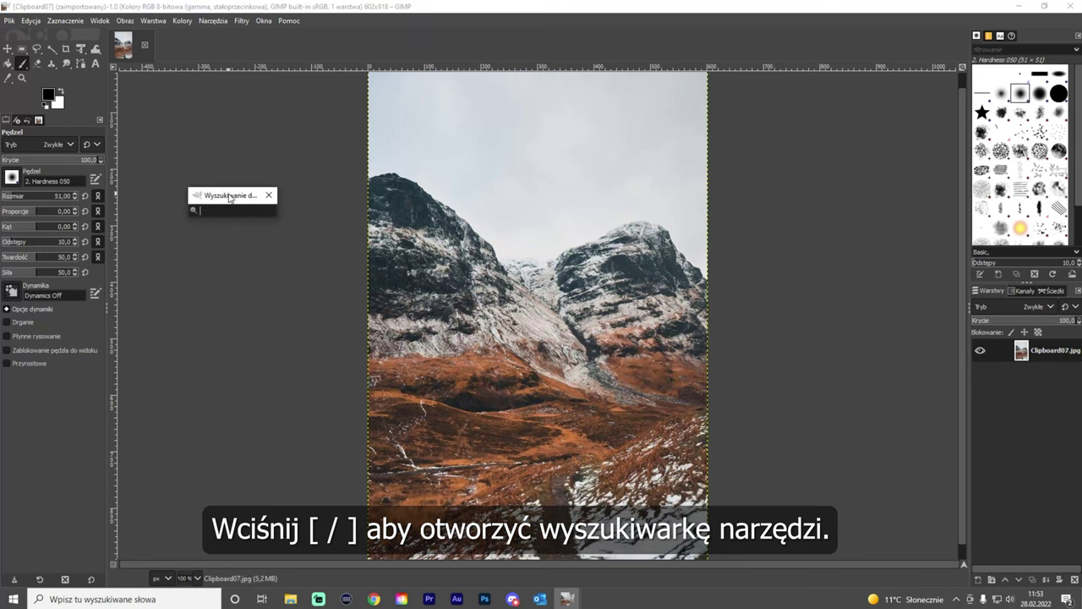
type("blur")
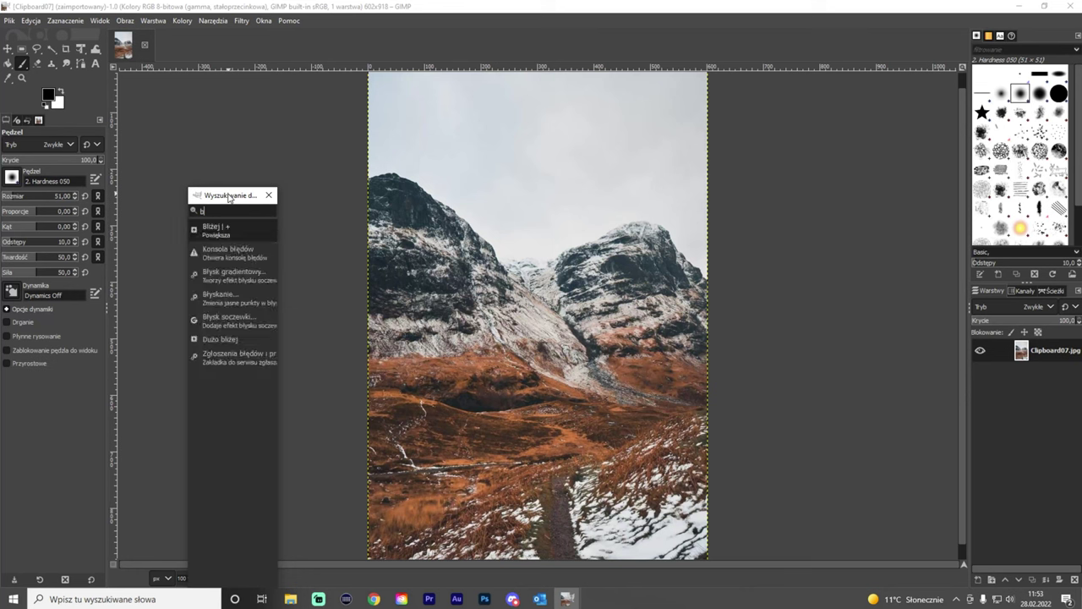
key("BackSpace")
key("BackSpace")
key("BackSpace")
type("ozm")
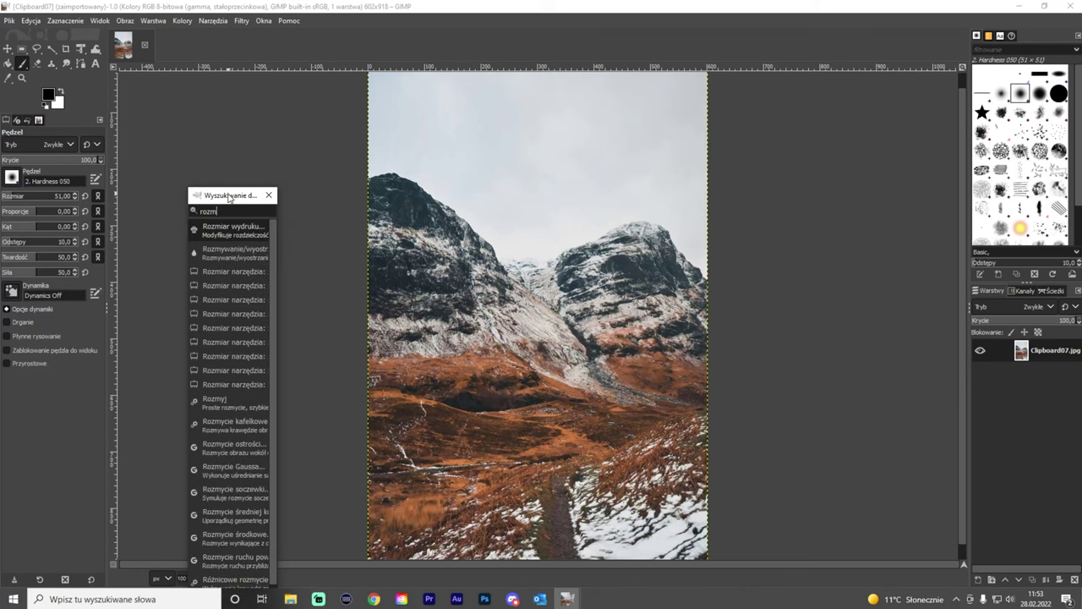
type("ycie")
key("Return")
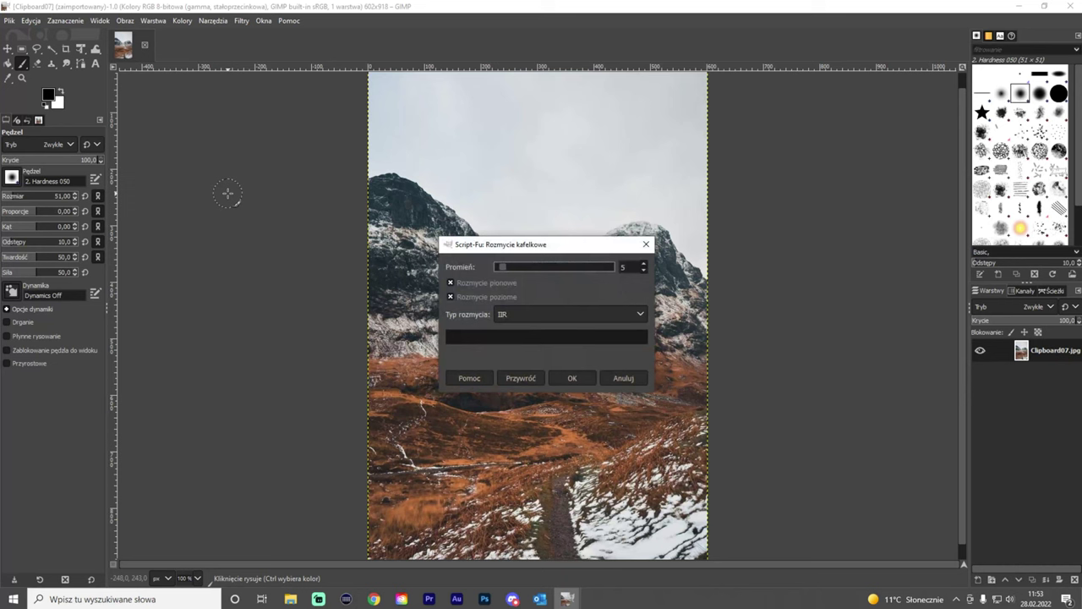
left_click(572, 378)
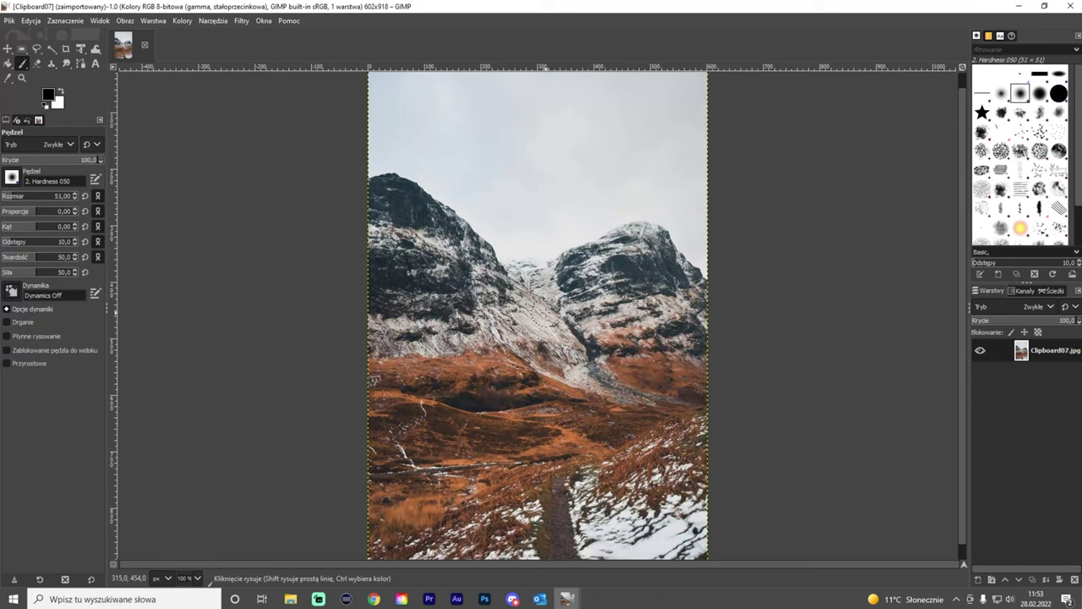
left_click(179, 21)
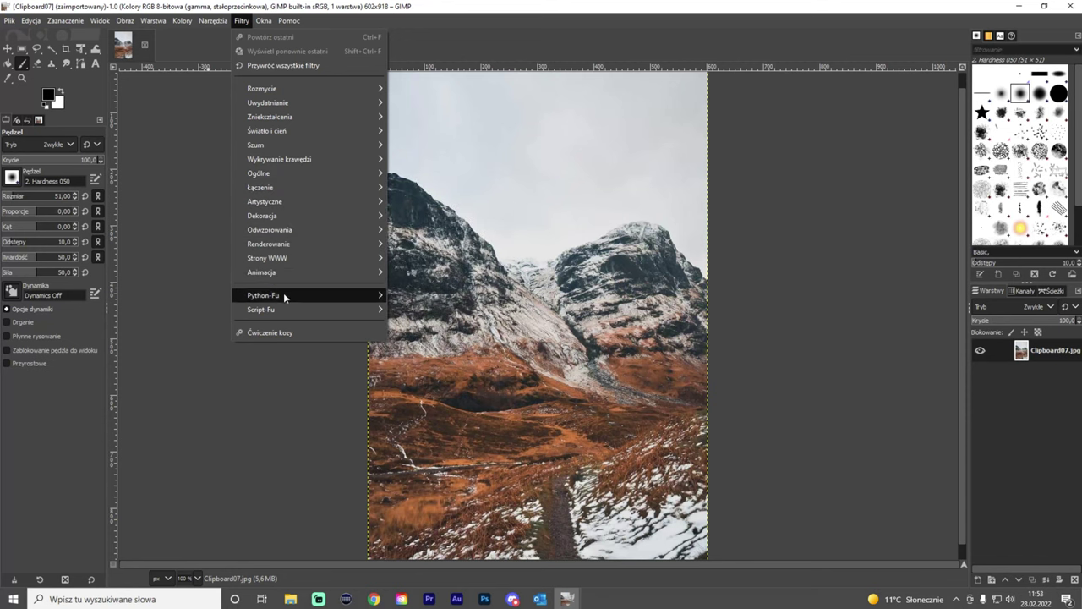
left_click(279, 438)
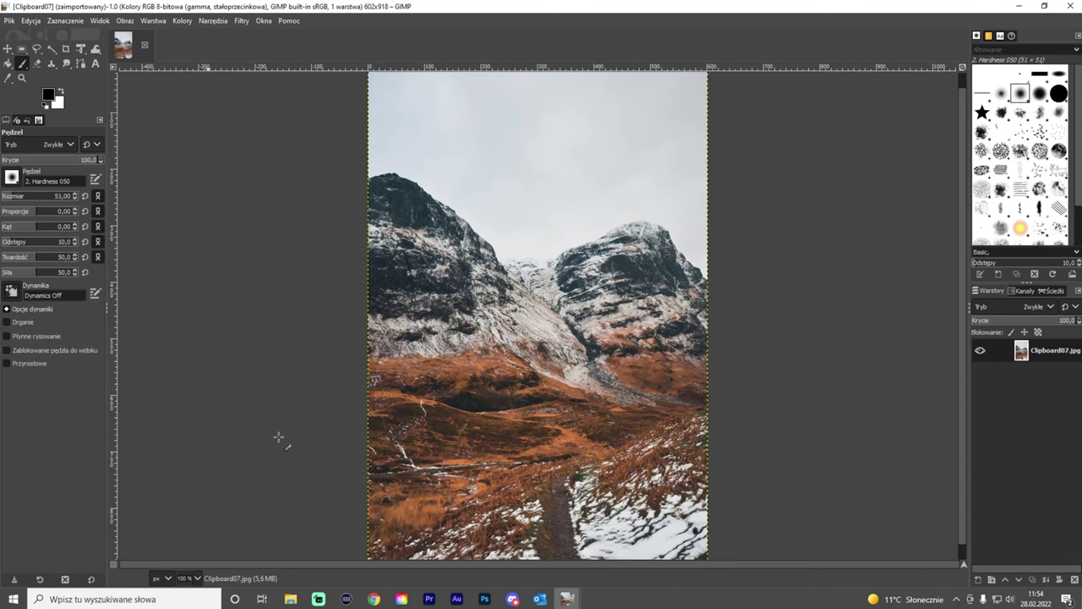